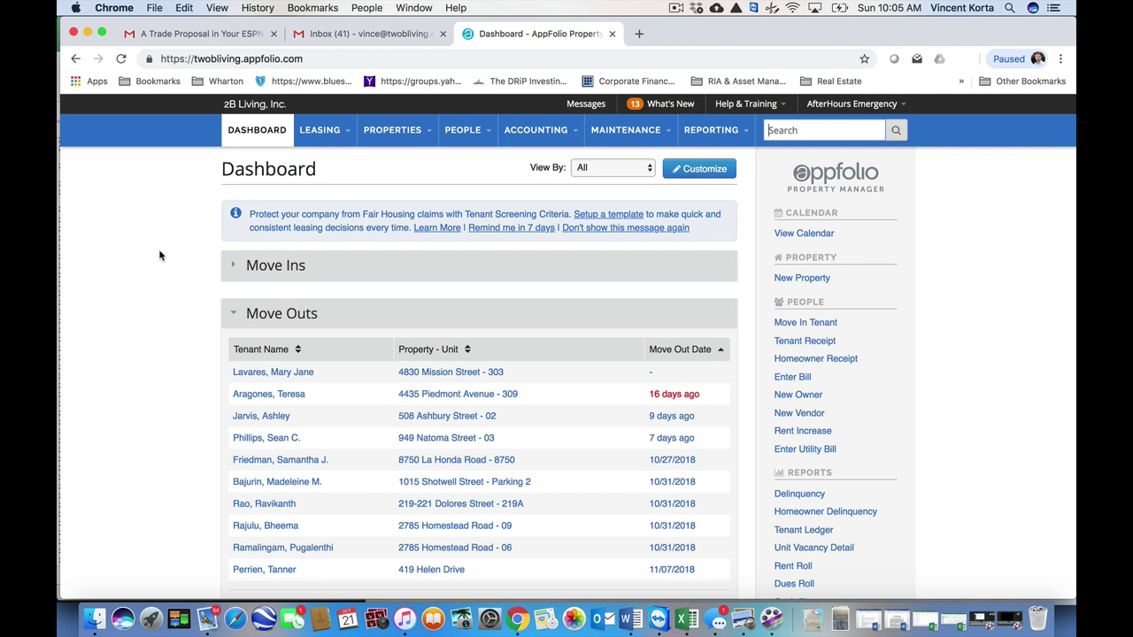
- Bring up the Maintenance menu from the dashboard's top navigation
mouse_move(625, 138)
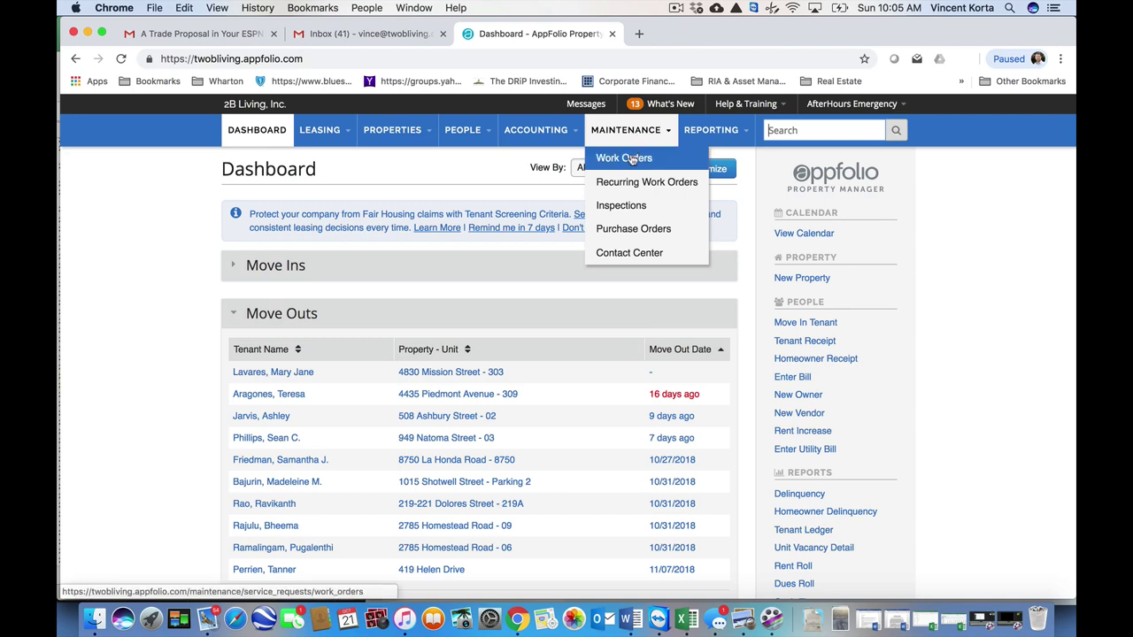
- Open the Work Orders list and look through it for heater request 8134-1
left_click(632, 159)
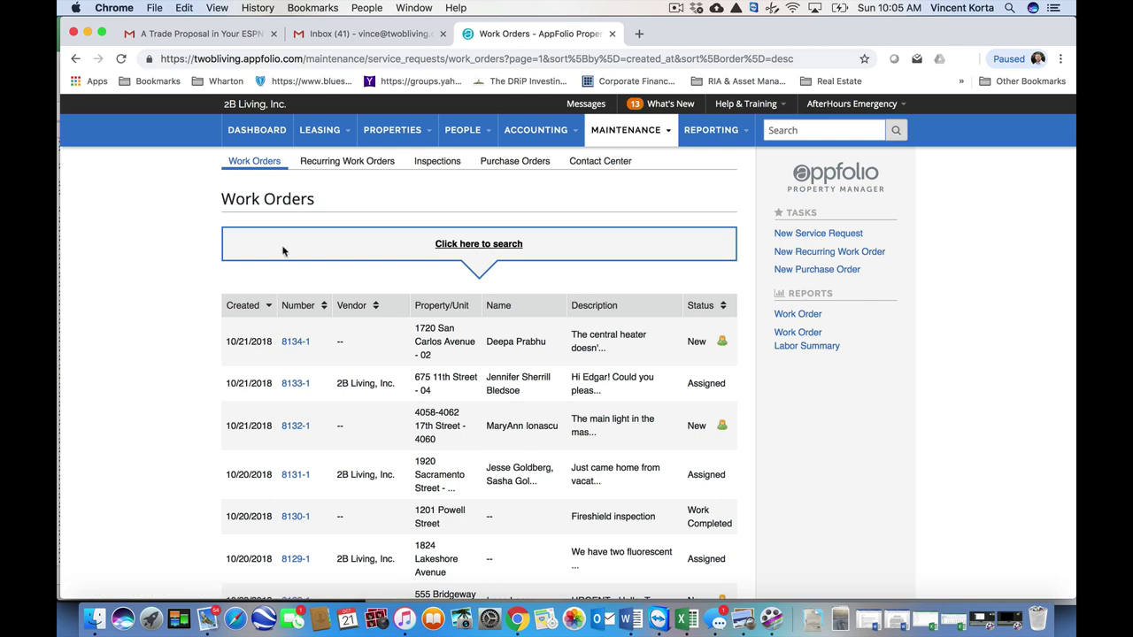
scroll(199, 300, "down", 1)
scroll(198, 300, "down", 3)
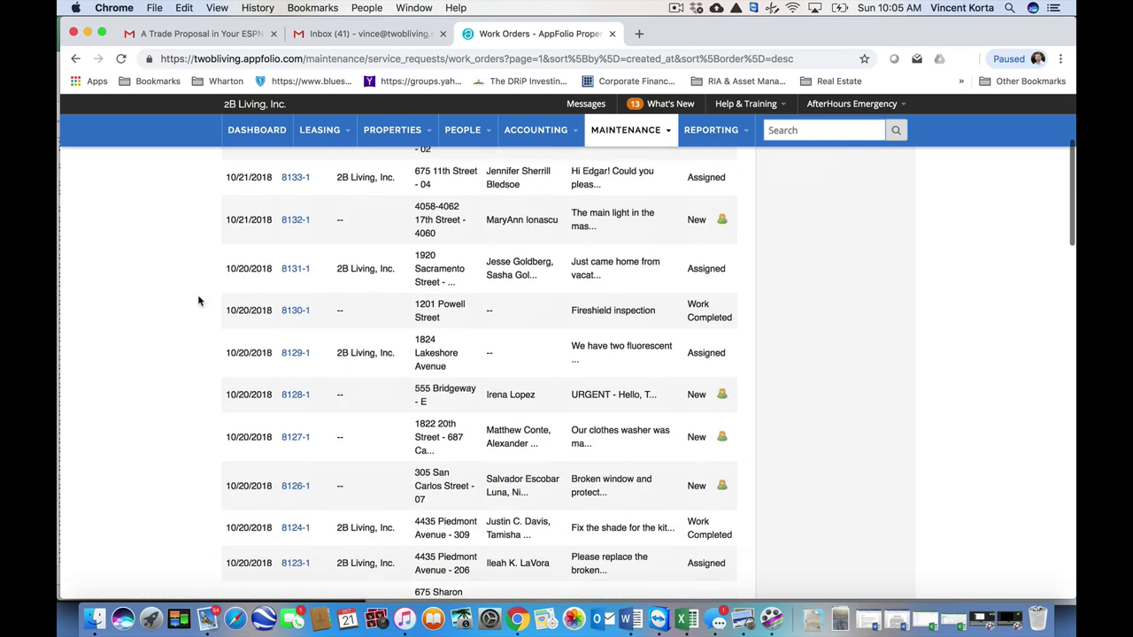
scroll(198, 301, "up", 4)
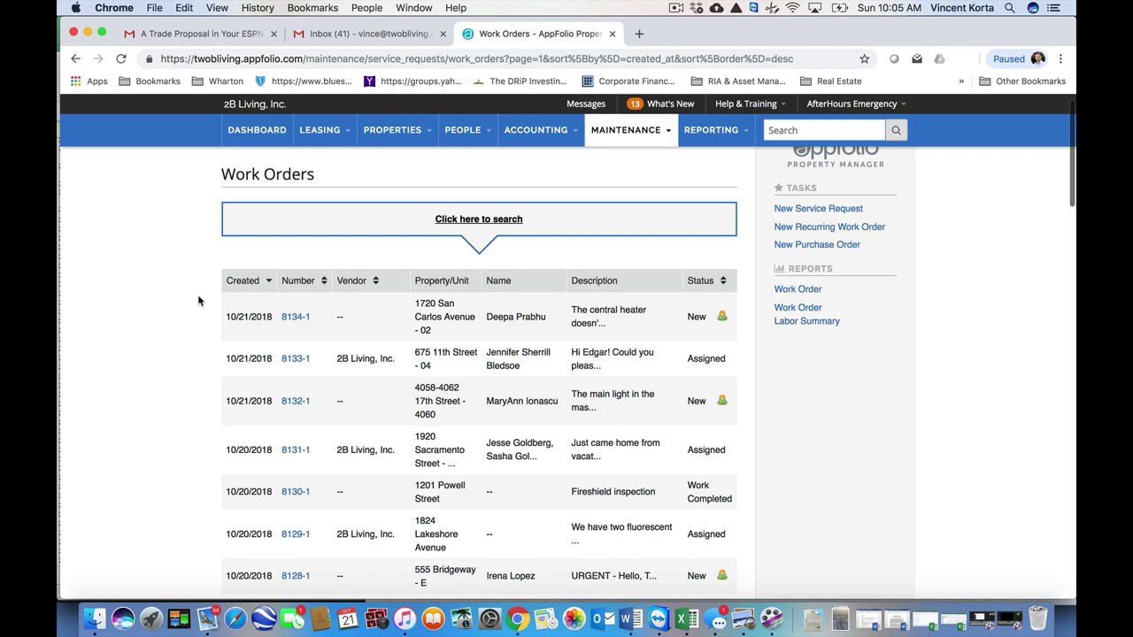
scroll(198, 300, "up", 1)
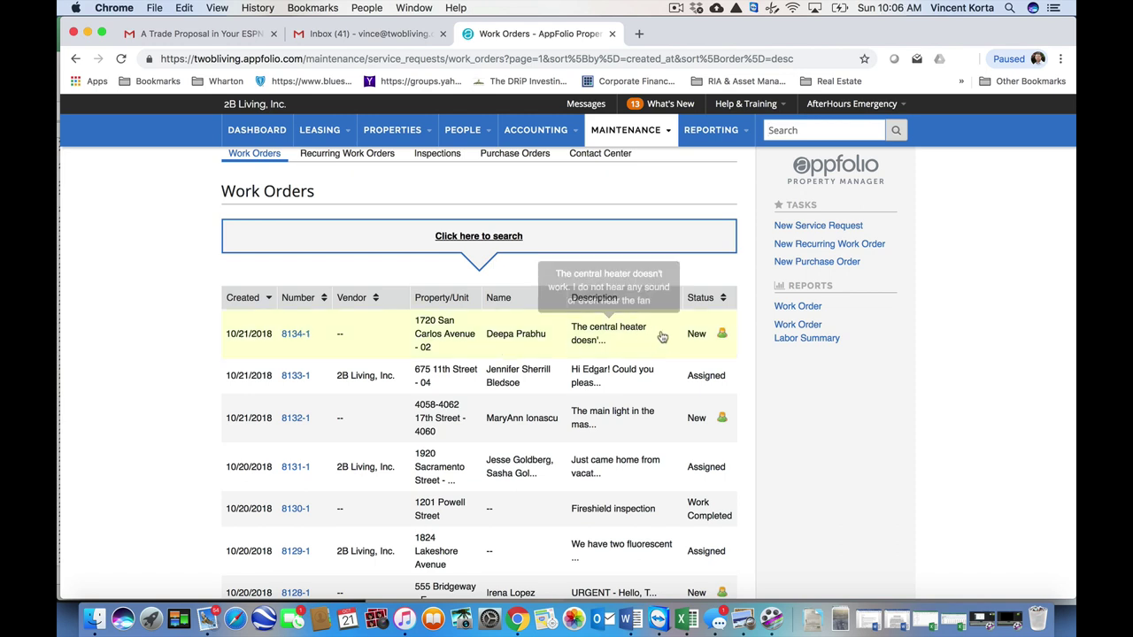
- Open service request #8134 for the broken central heater and review its unassigned work order
left_click(510, 339)
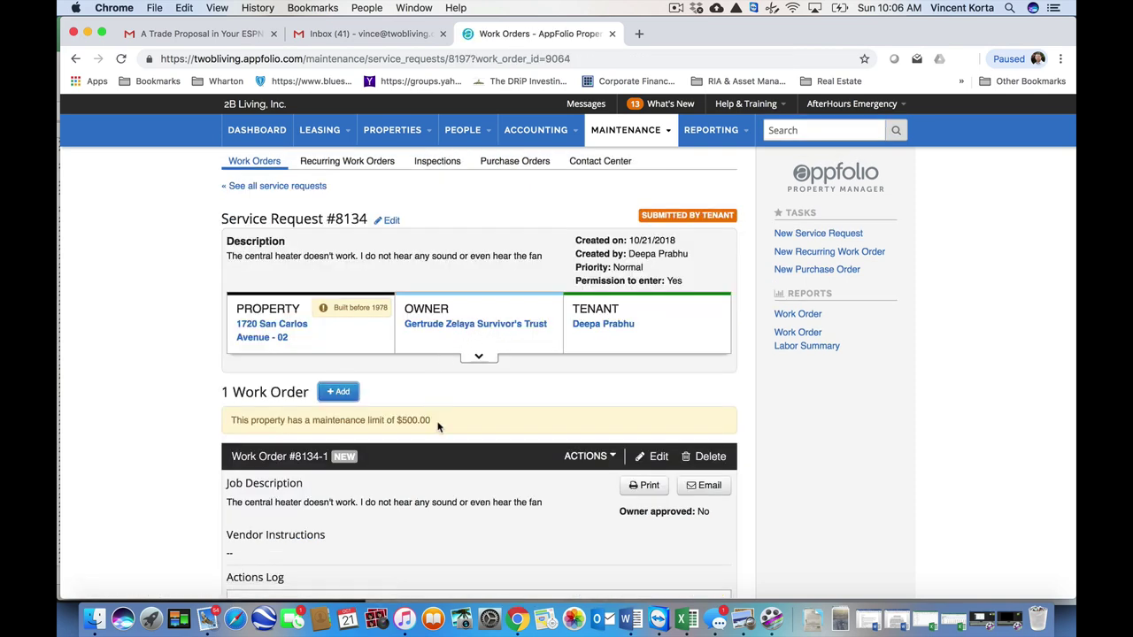
scroll(441, 437, "down", 1)
scroll(441, 437, "up", 1)
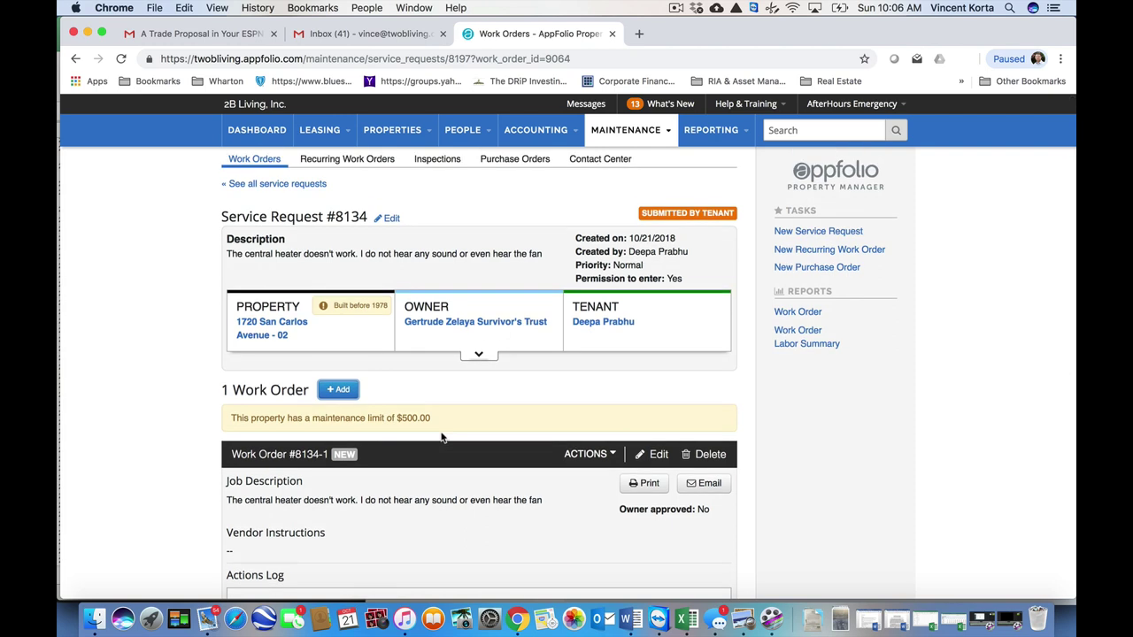
scroll(441, 437, "down", 1)
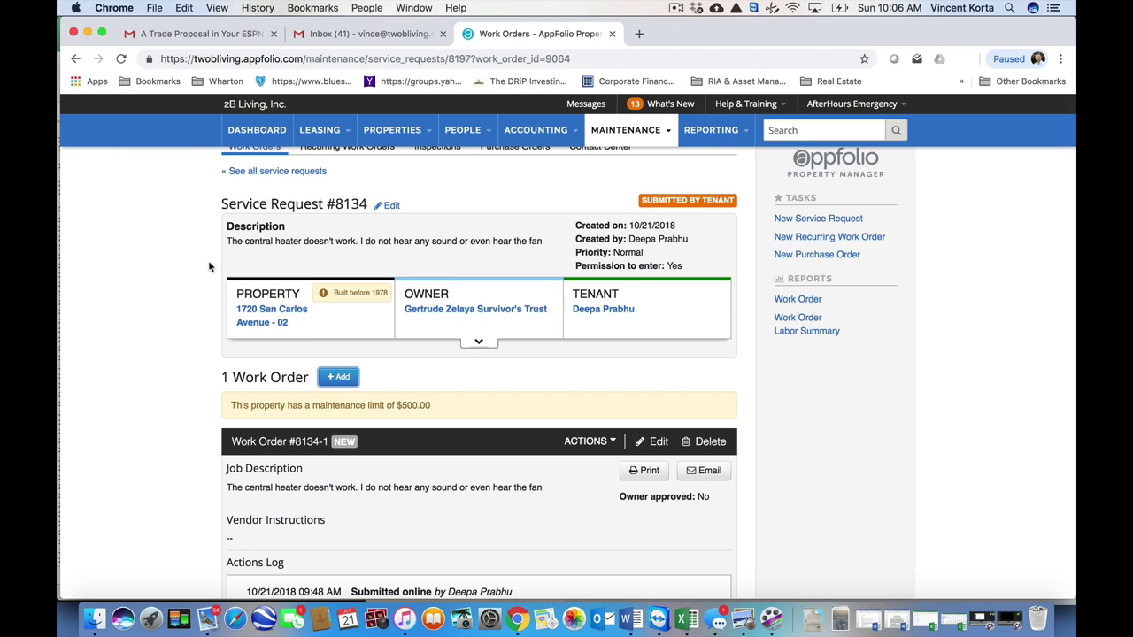
scroll(208, 266, "down", 4)
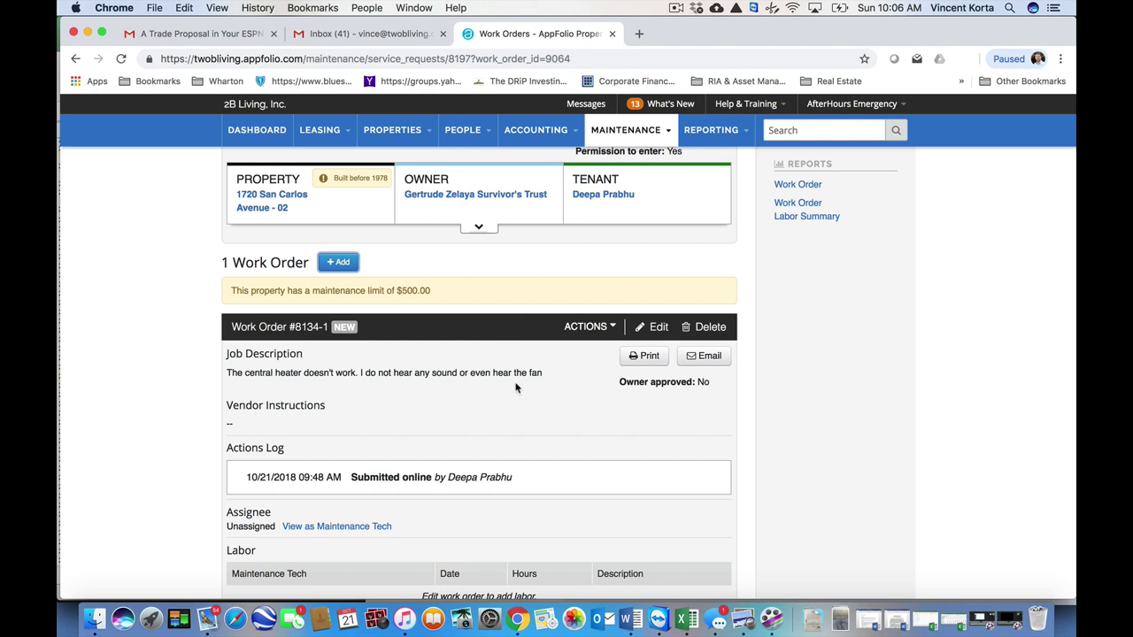
scroll(495, 404, "down", 2)
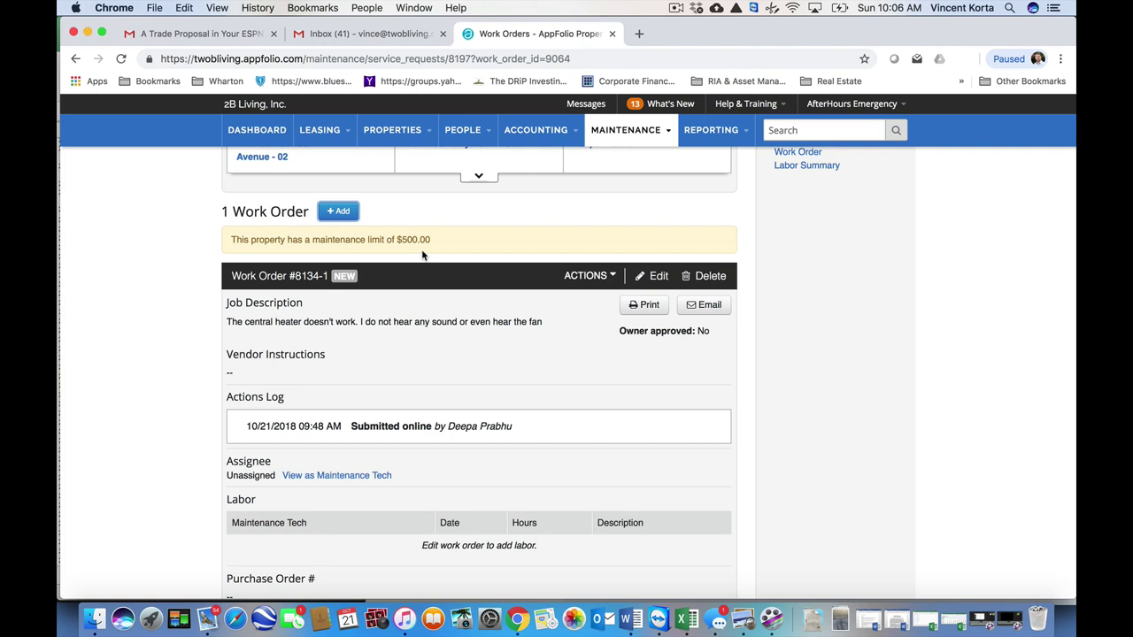
scroll(410, 314, "down", 3)
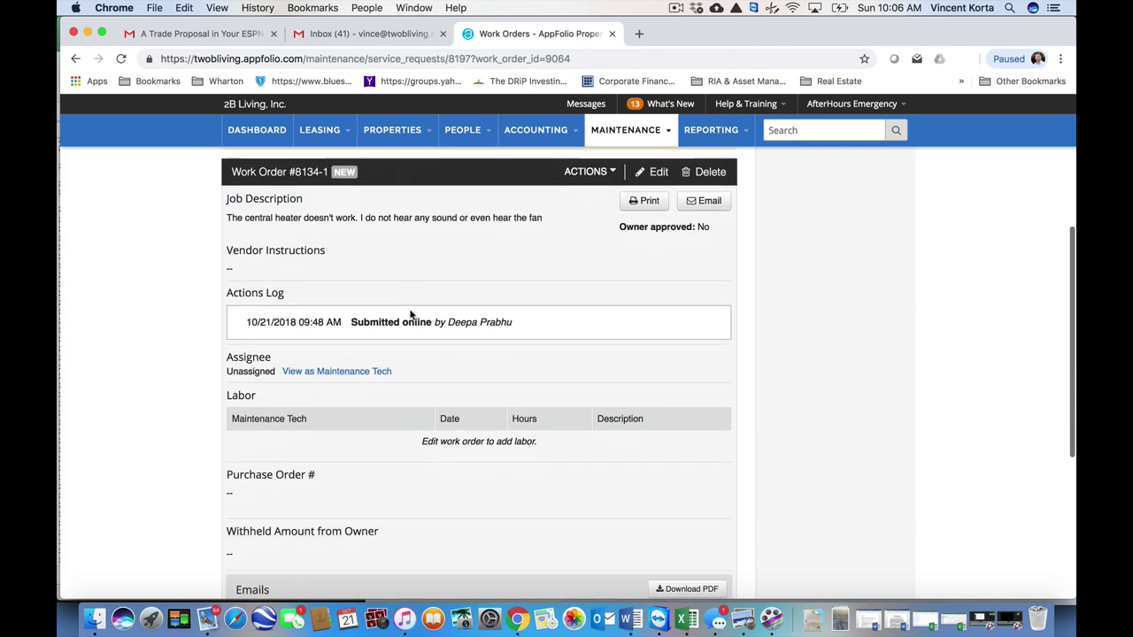
scroll(410, 314, "down", 5)
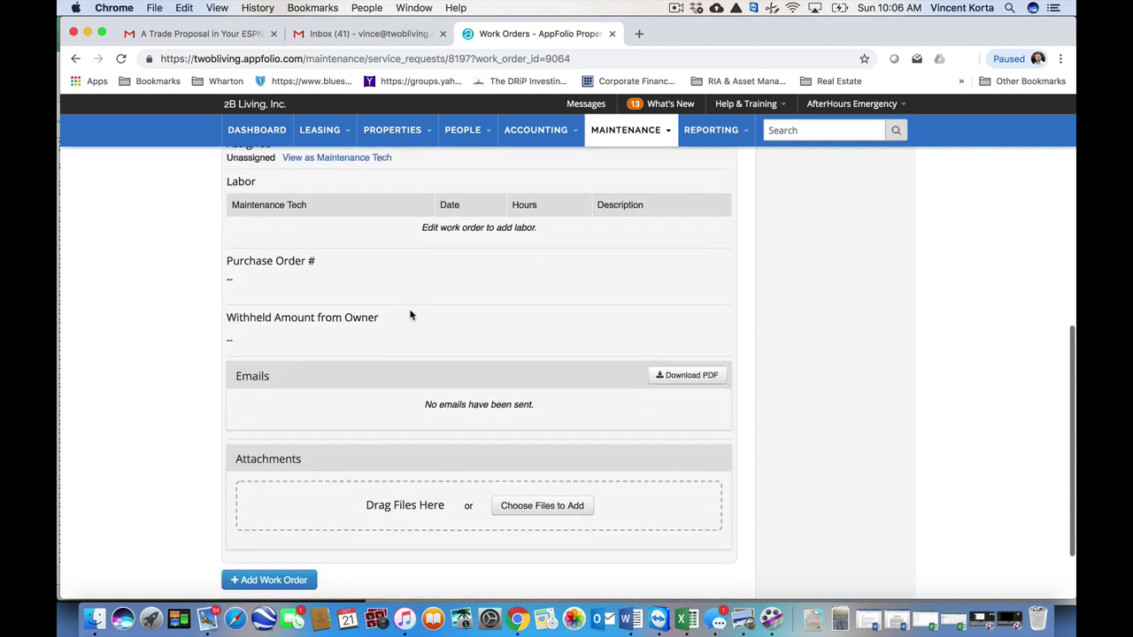
scroll(410, 314, "down", 2)
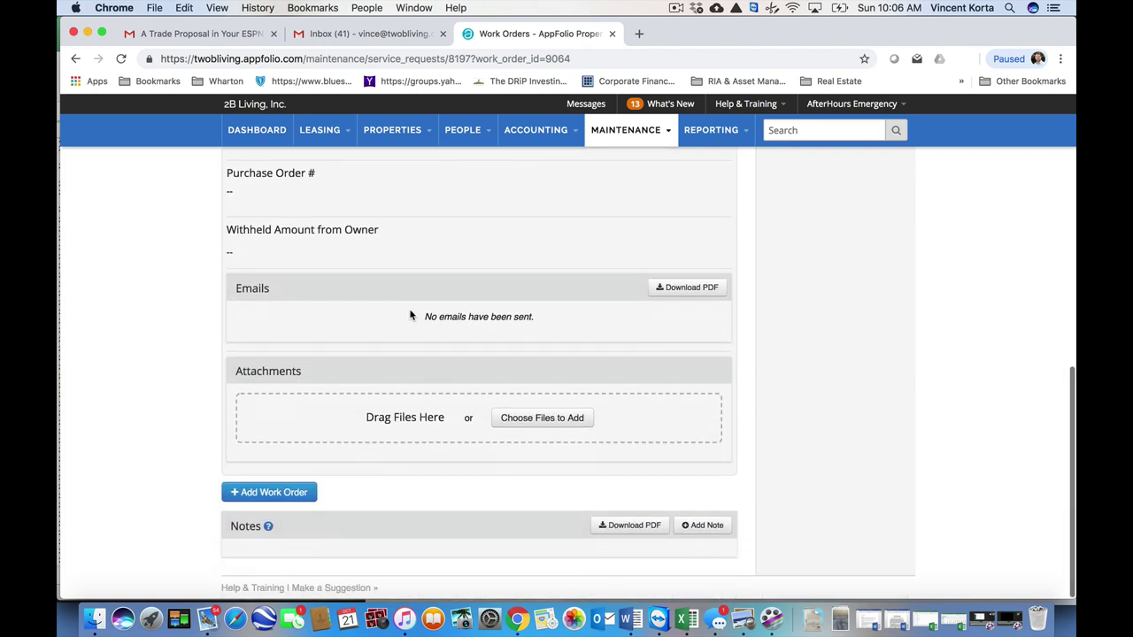
scroll(410, 315, "up", 10)
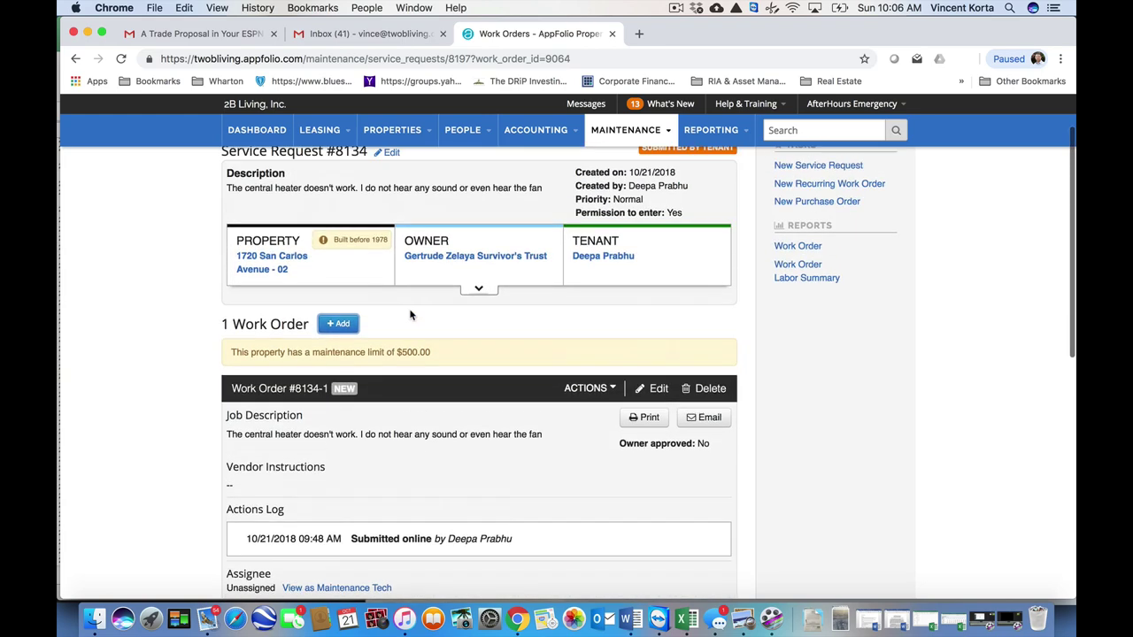
scroll(409, 314, "up", 2)
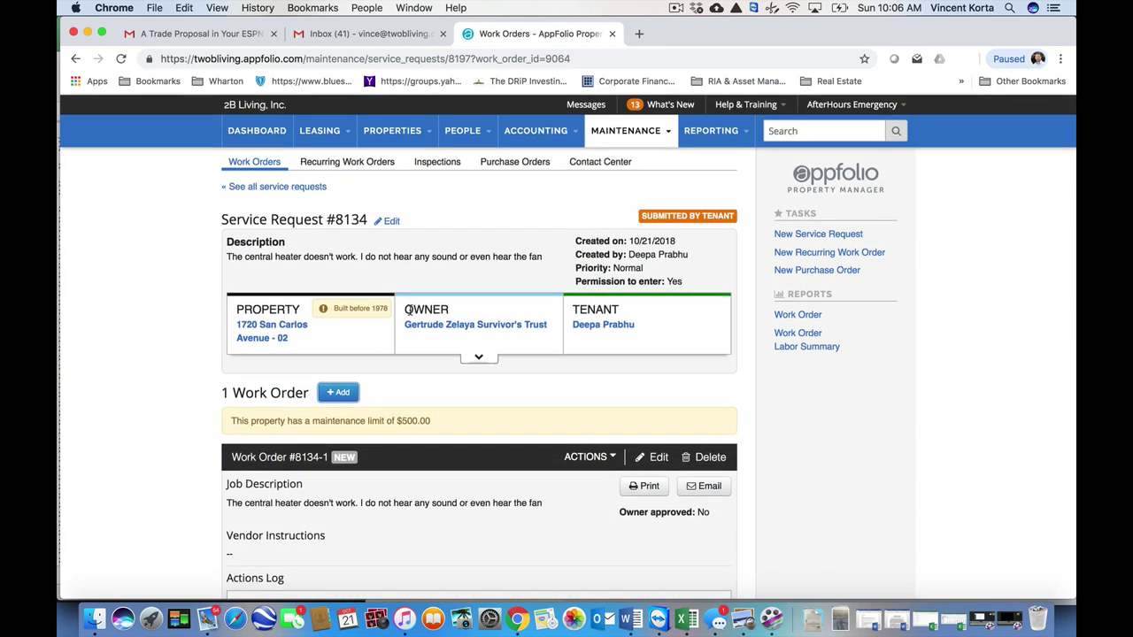
- Start a Notify Tenant email for work order 8134-1
left_click(579, 457)
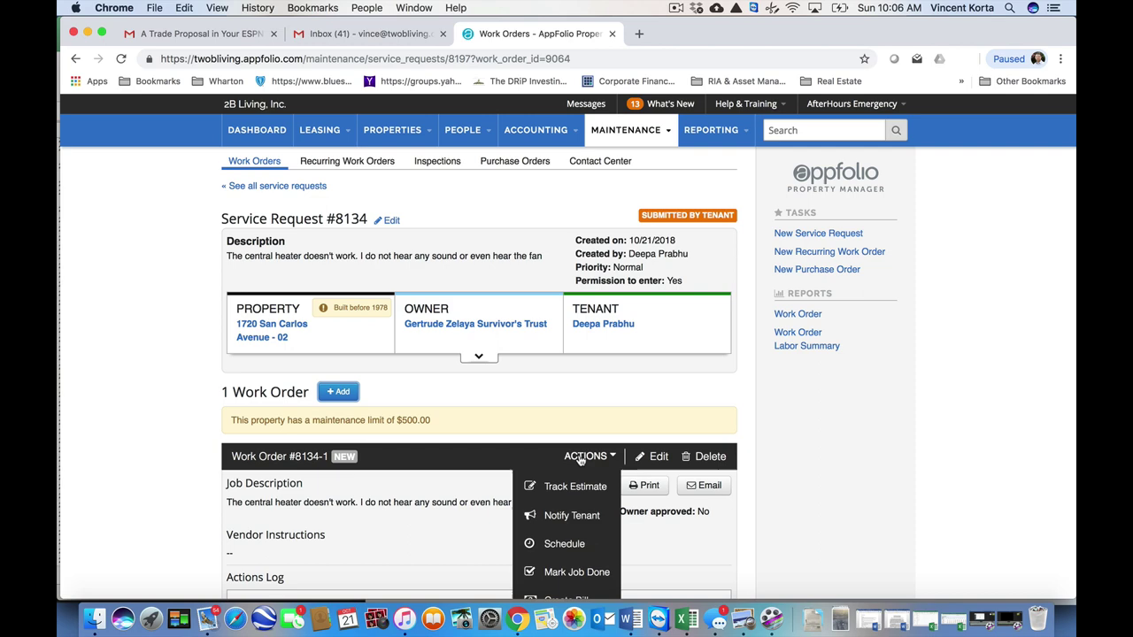
scroll(581, 461, "down", 3)
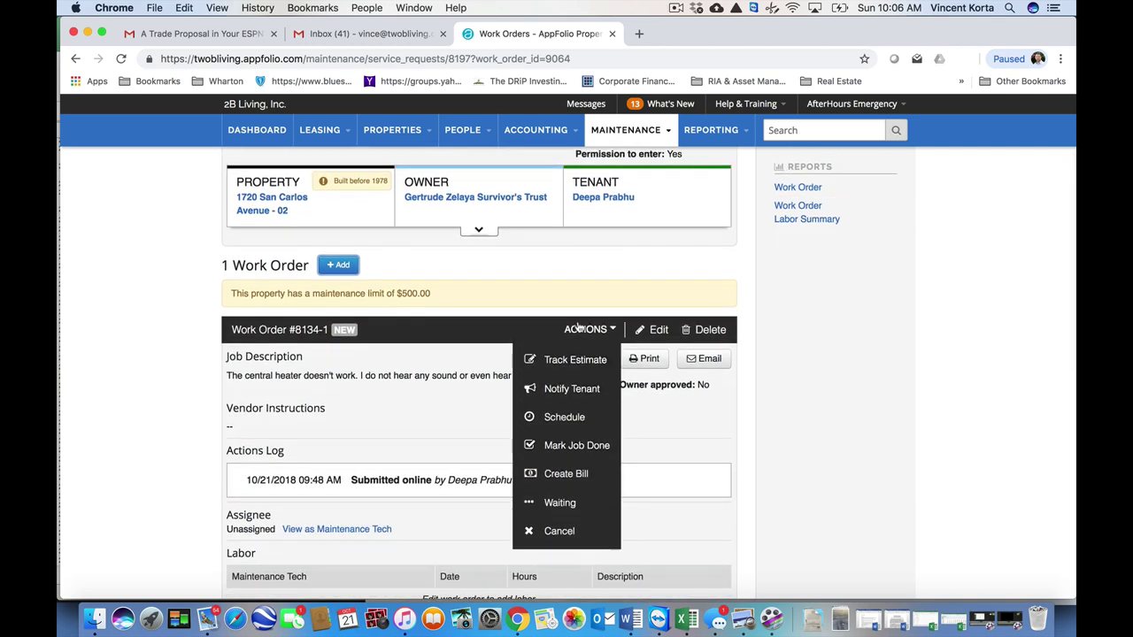
left_click(574, 390)
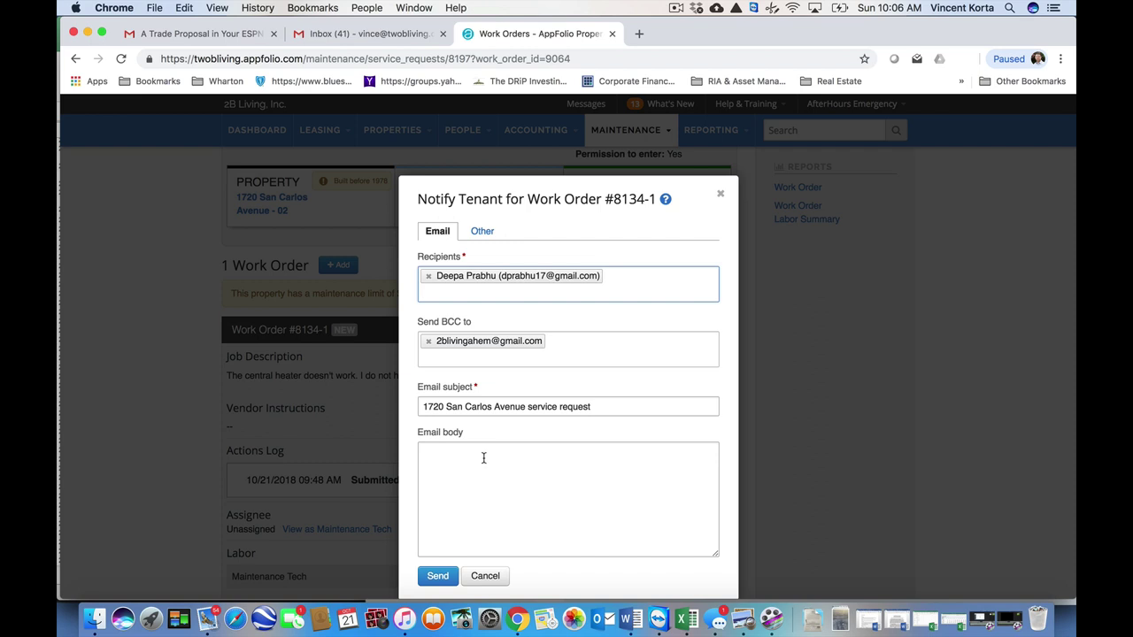
left_click(483, 462)
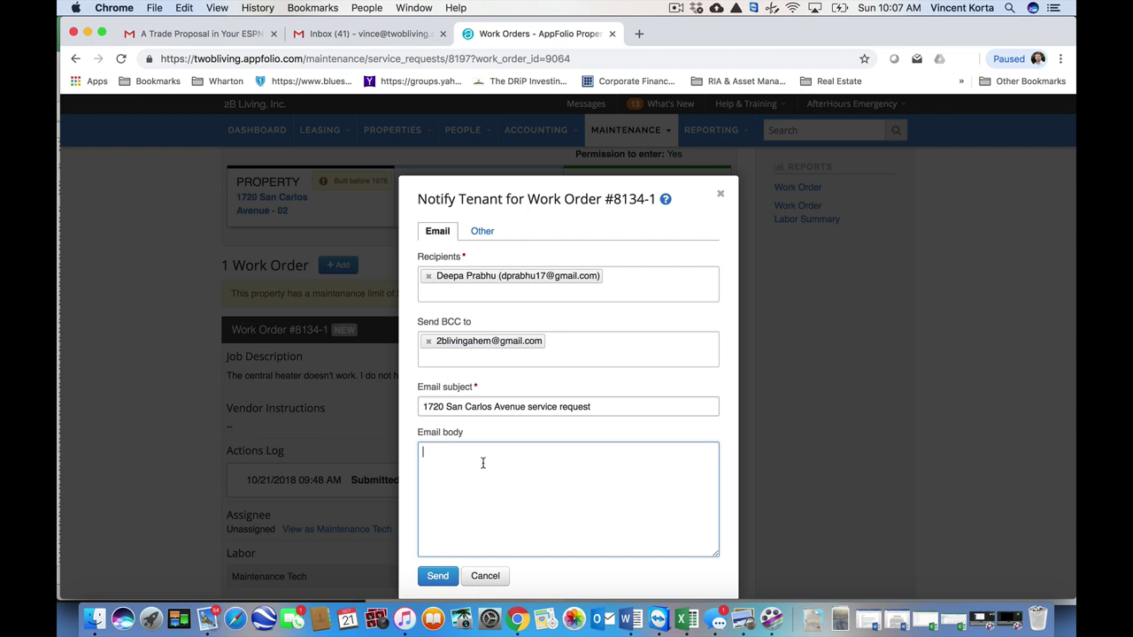
- Write the greeting, portal thanks, and Monday-morning technician visit line, correcting 'maintenance'
type("Hi Deepa,")
key("Return")
type("Thank you for submitting your request ")
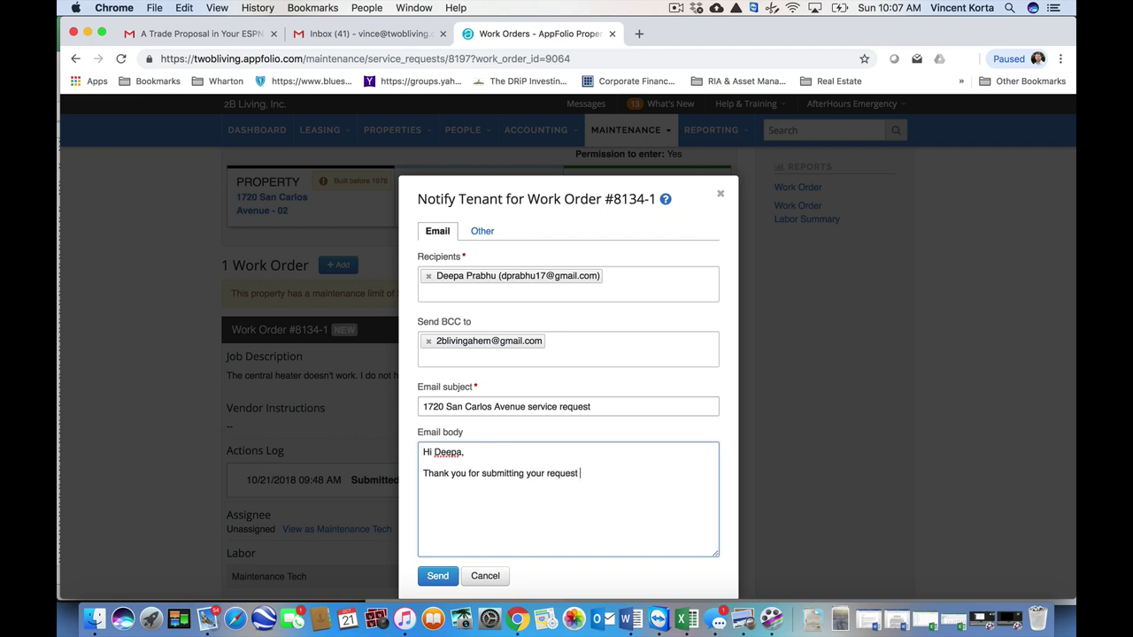
type("via the portal, very helpfu")
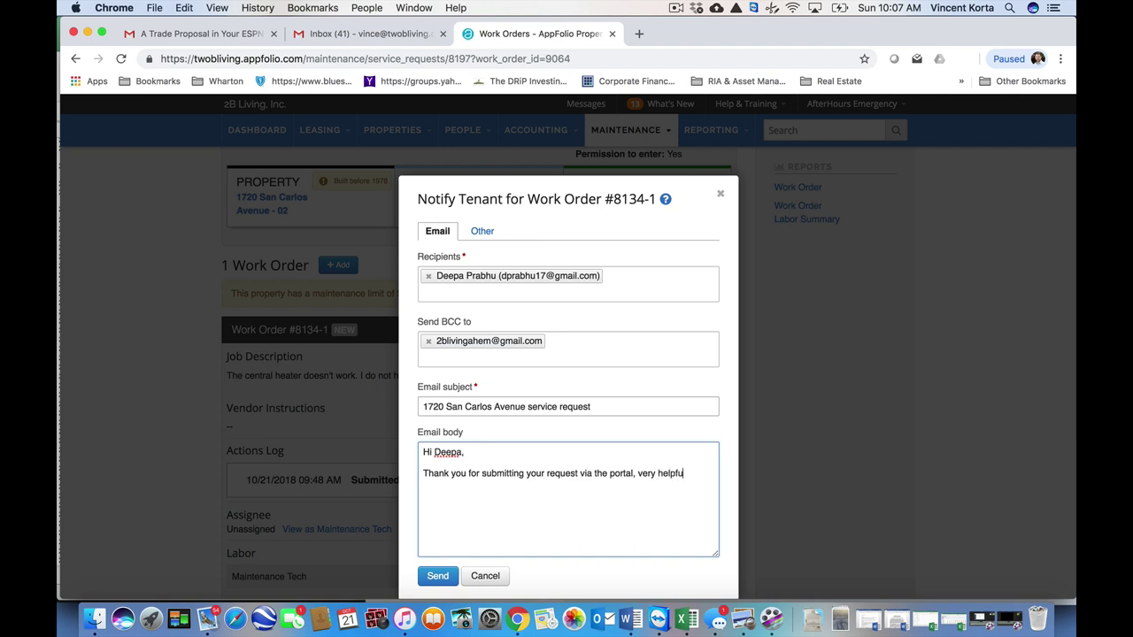
type("l.")
key("Return")
type("I will be sending our mainteance ")
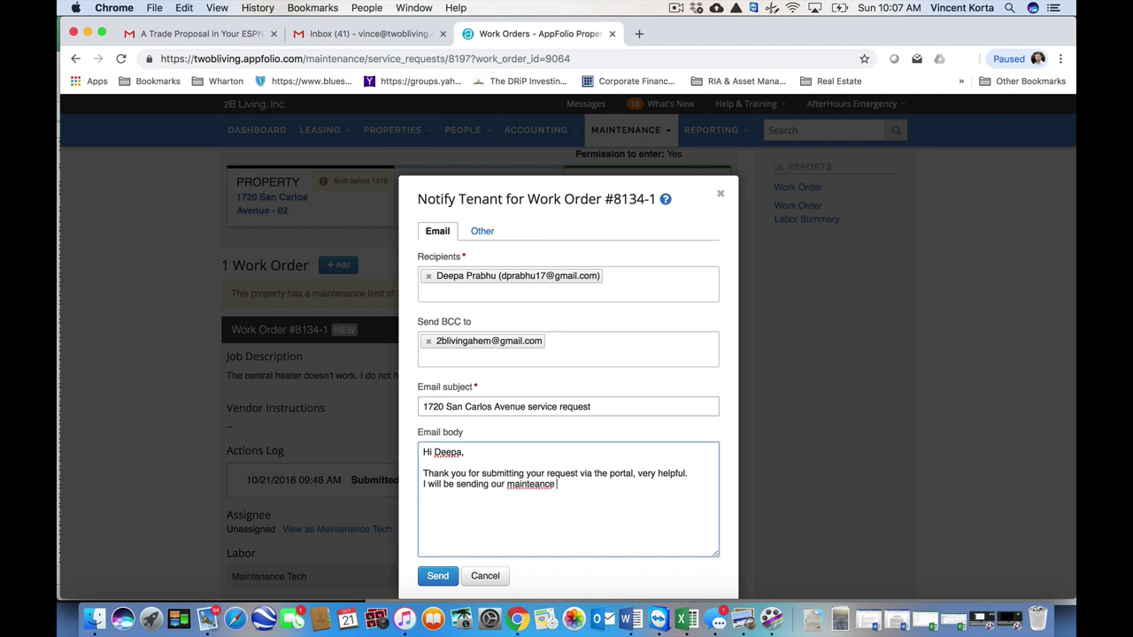
type("technician to address the issue")
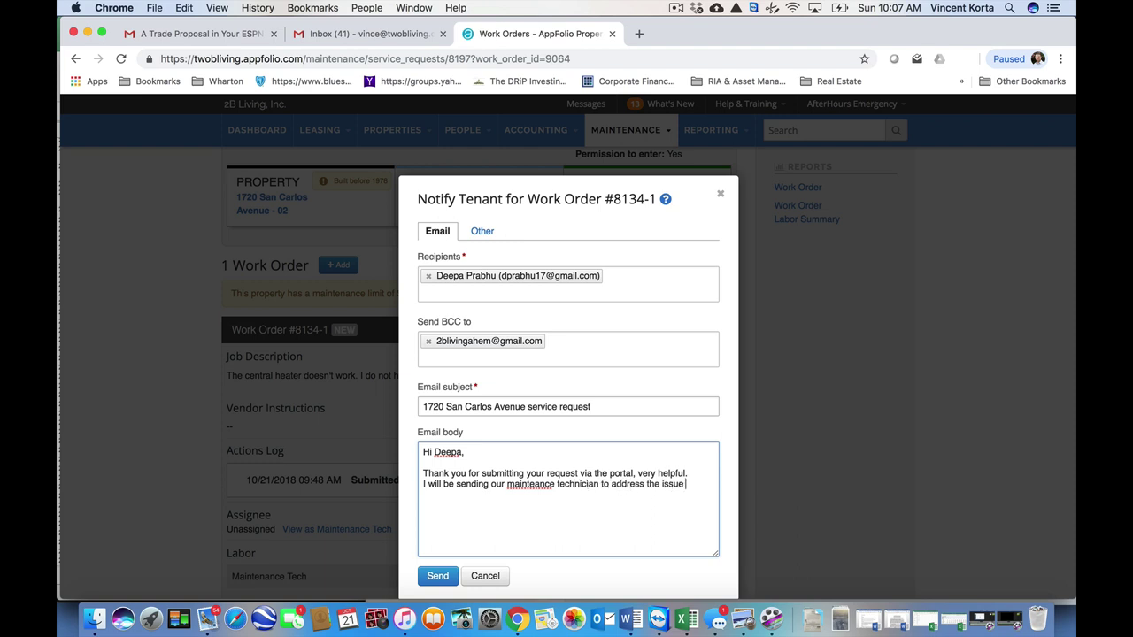
type(", first thing Monday morning.")
right_click(532, 485)
left_click(561, 366)
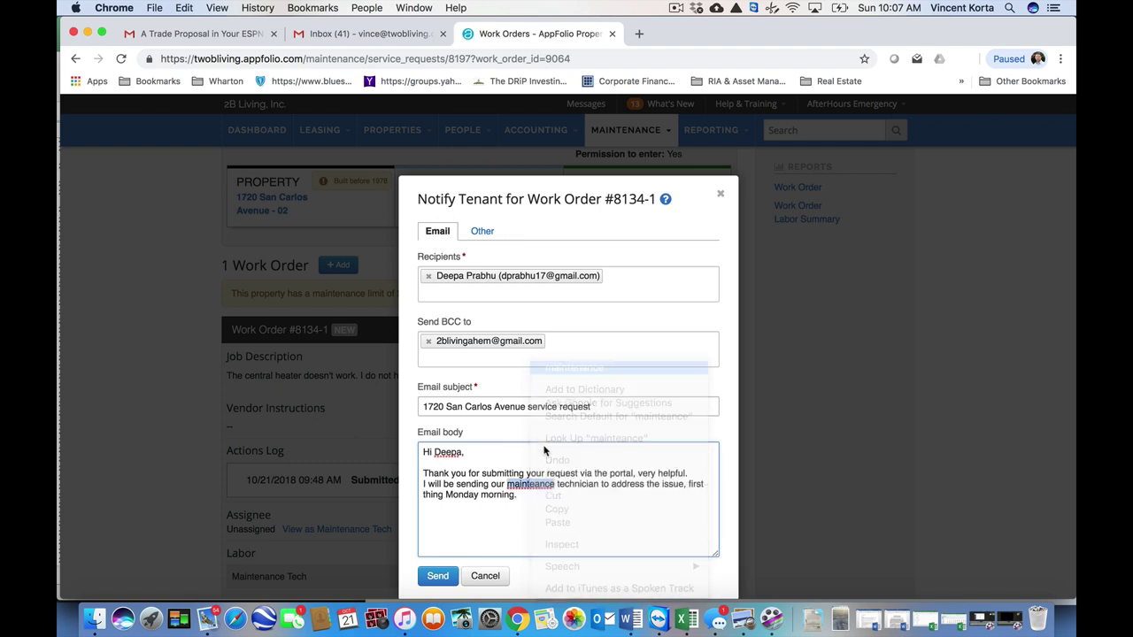
- Close the email with 'Please reach out with questions.' and a 'Thanks,' sign-off
left_click(528, 495)
key("Return")
type("Please reach ou")
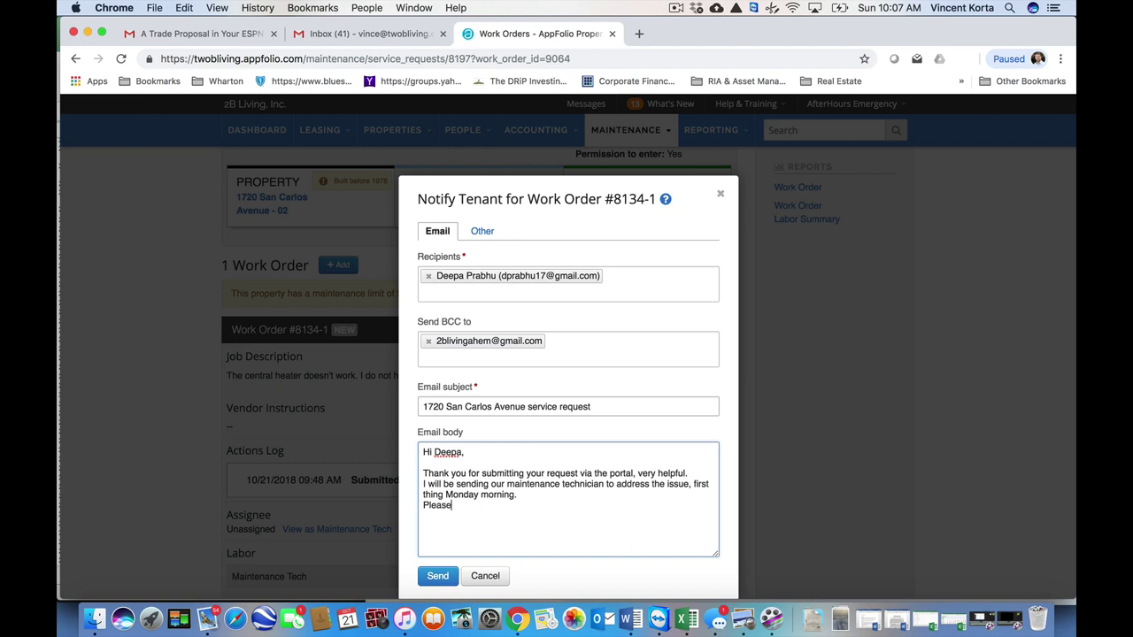
type("t with questions.")
key("Return")
type("Thanks,")
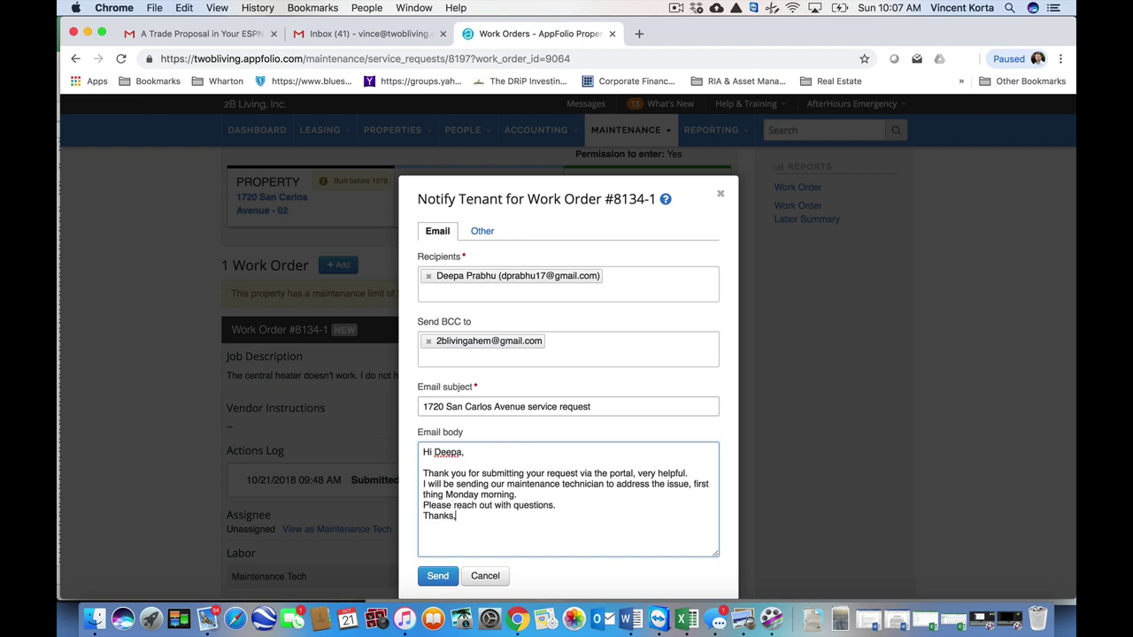
key("Return")
type("Vince")
left_click(440, 582)
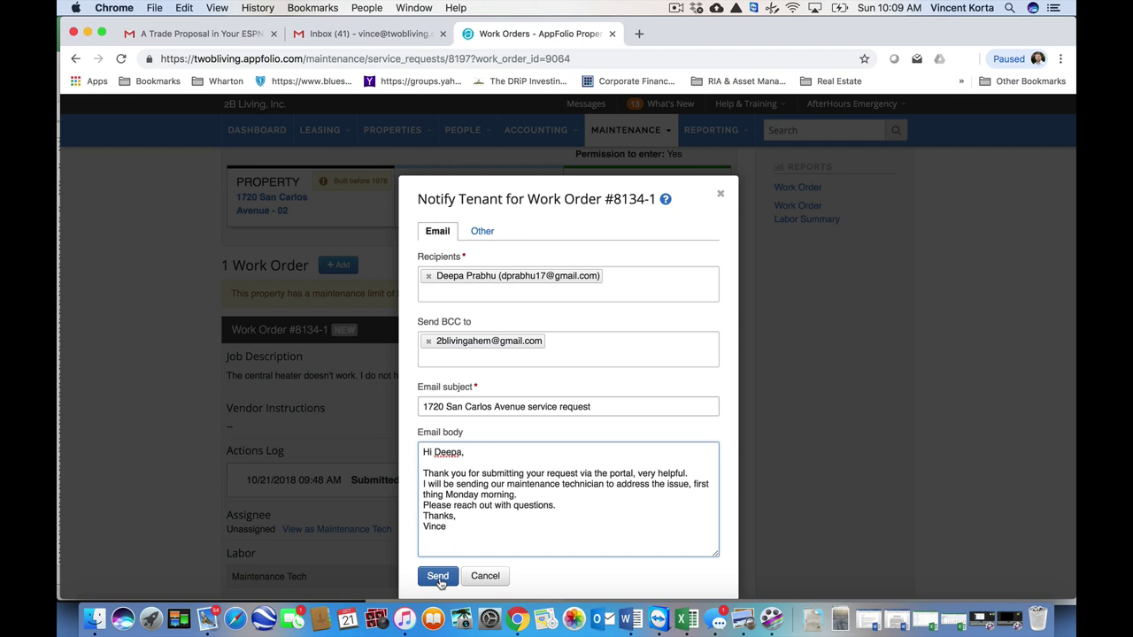
- Close the tenant email and bring up the work order's Actions list
left_click(484, 577)
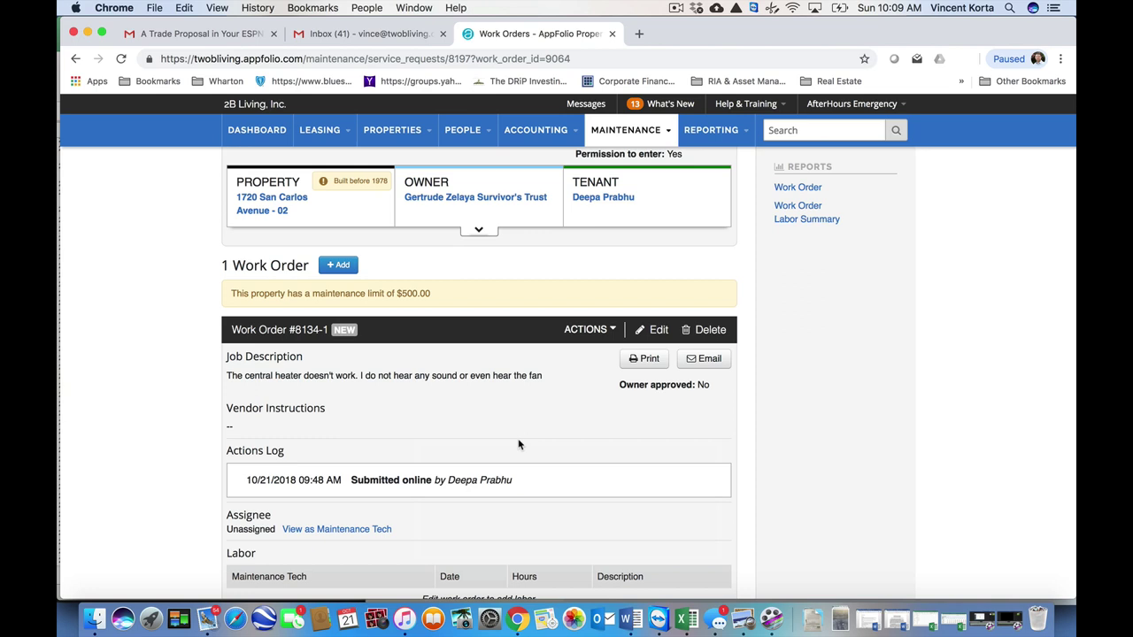
left_click(585, 331)
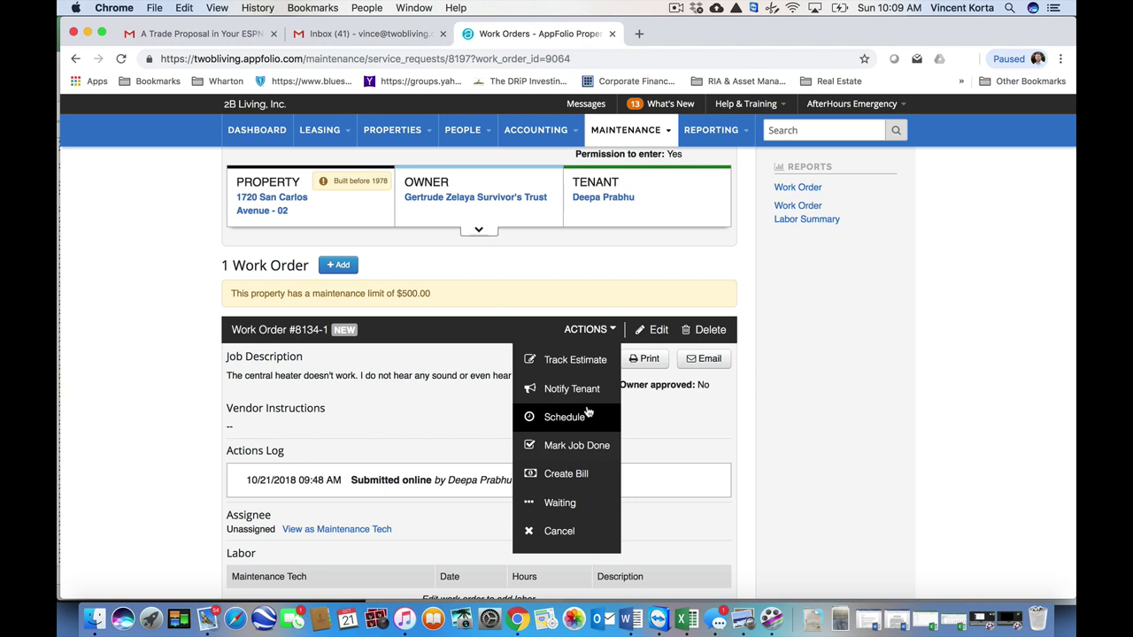
- Edit the work order and assign it to AfterHours Emergency
left_click(655, 332)
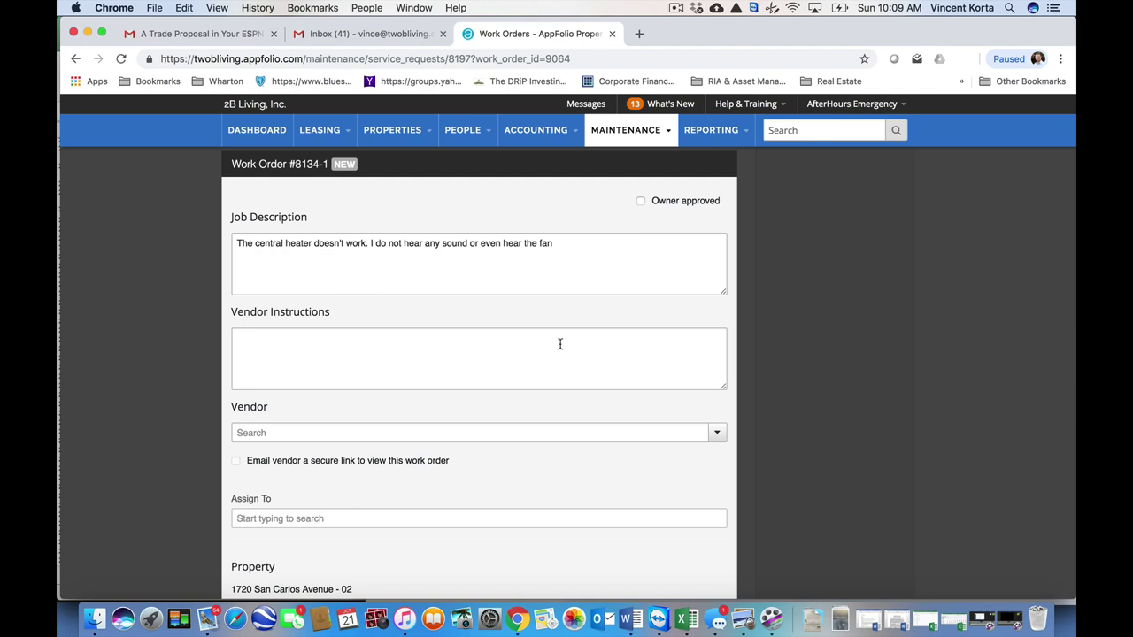
scroll(560, 345, "down", 2)
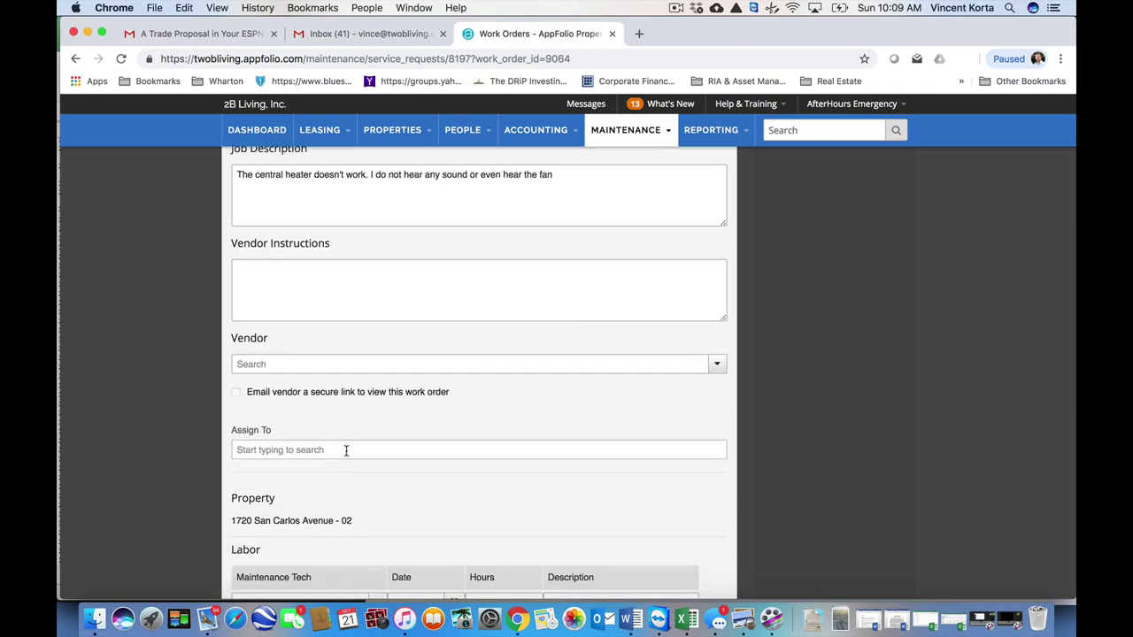
left_click(346, 450)
type("vin")
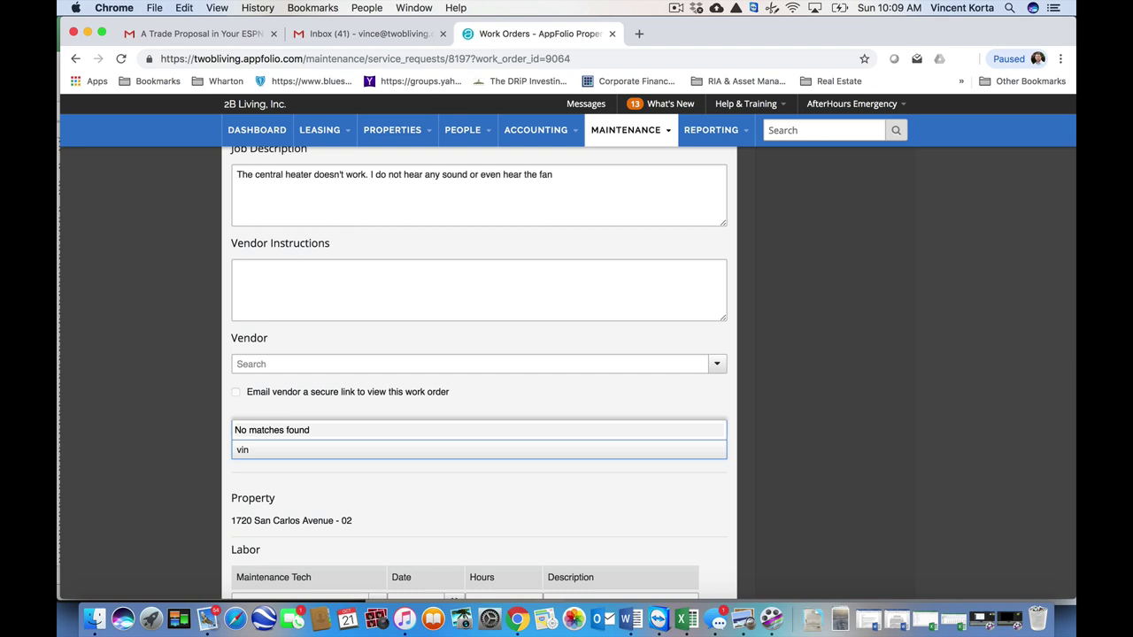
key("BackSpace")
key("BackSpace")
type("v")
key("BackSpace")
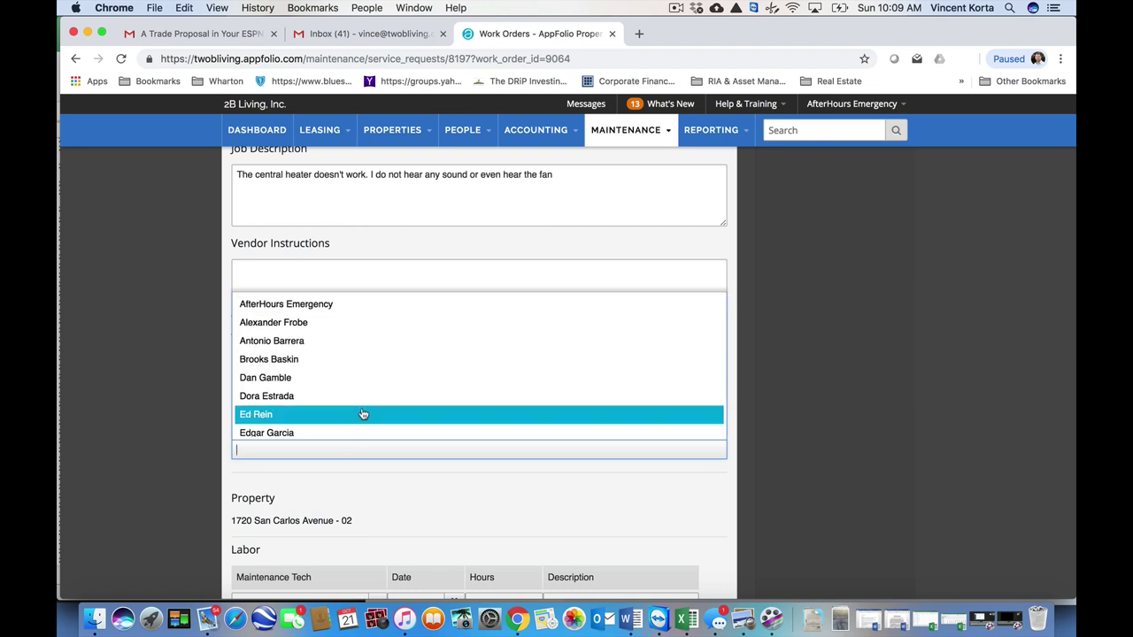
left_click(375, 301)
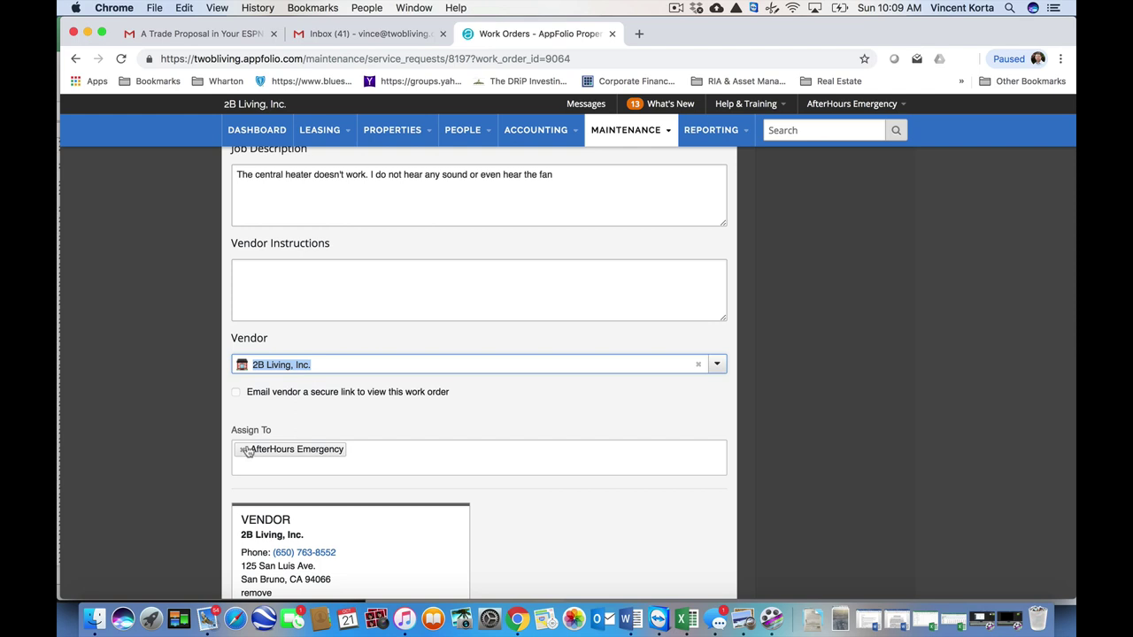
- Add a staff member as a second assignee
left_click(298, 473)
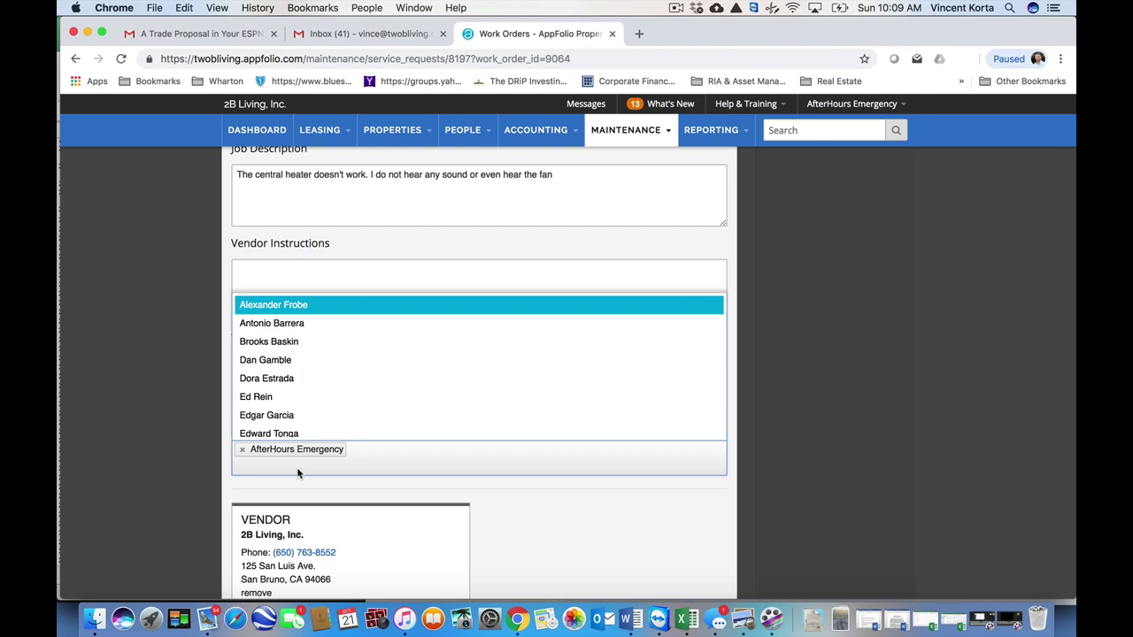
left_click(304, 416)
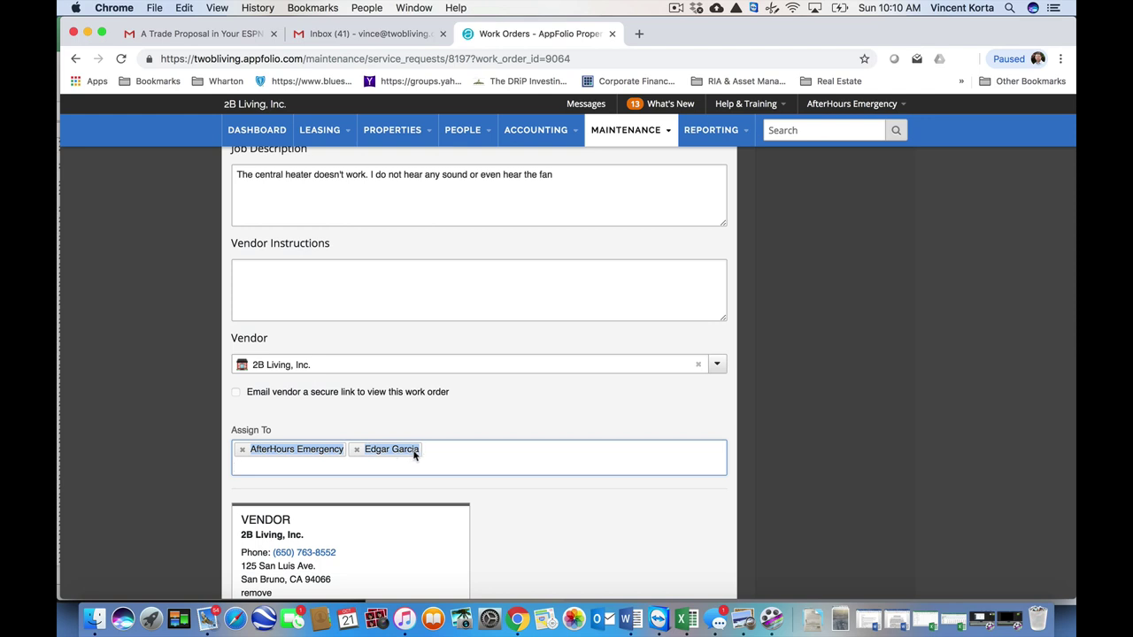
scroll(414, 455, "up", 1)
- Enter vendor instructions giving the building access code and asking to use the side entrance
left_click(294, 335)
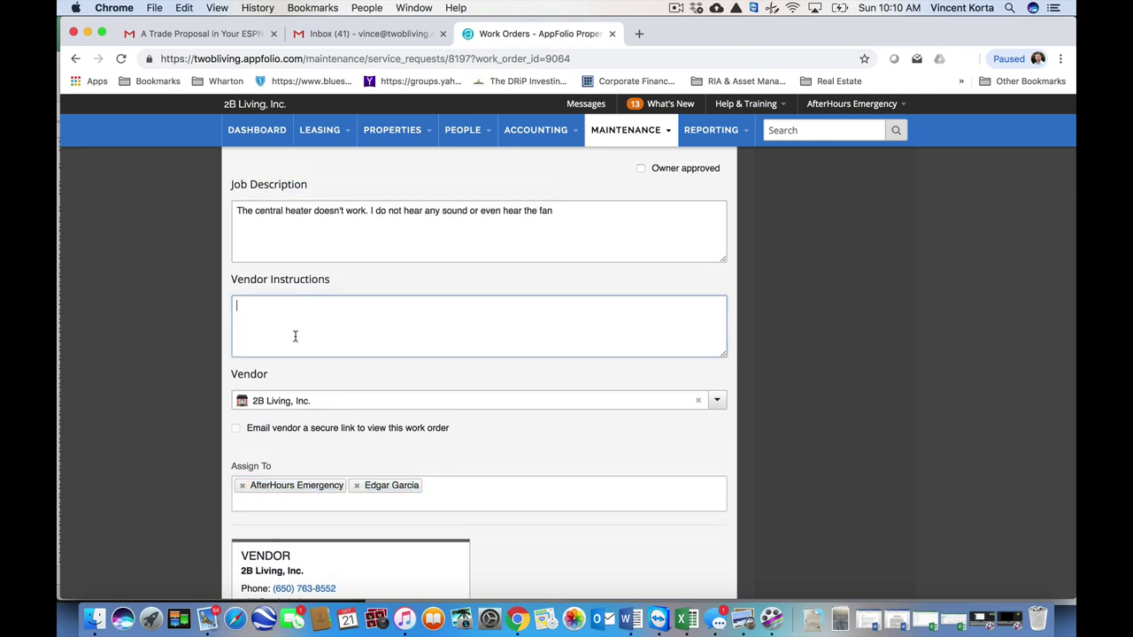
scroll(295, 335, "up", 2)
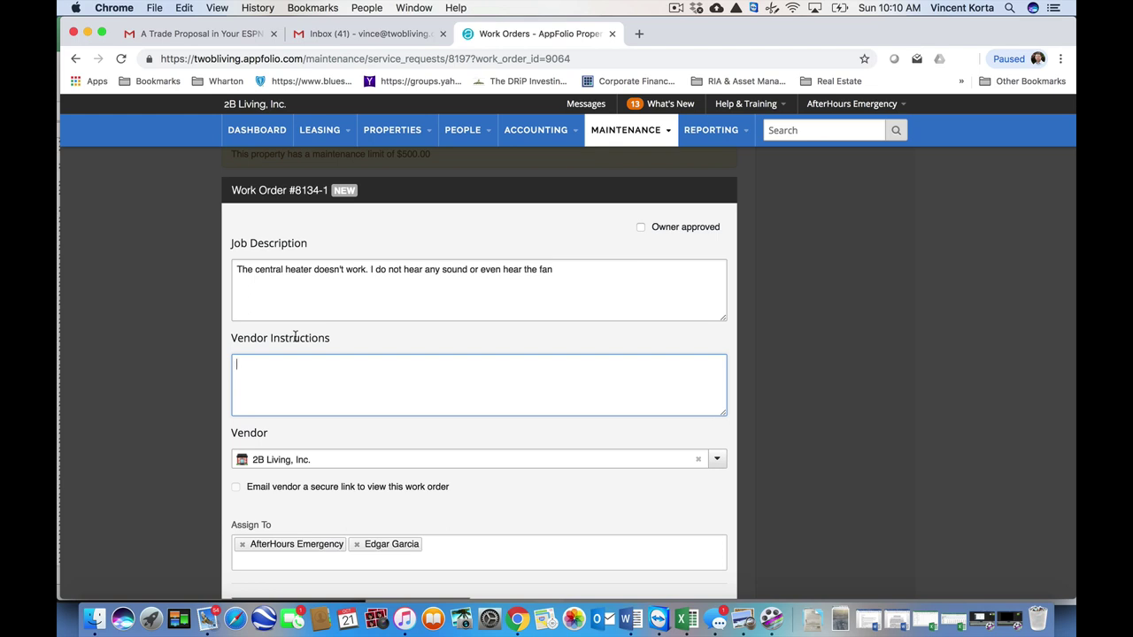
type("Code to the access building is ")
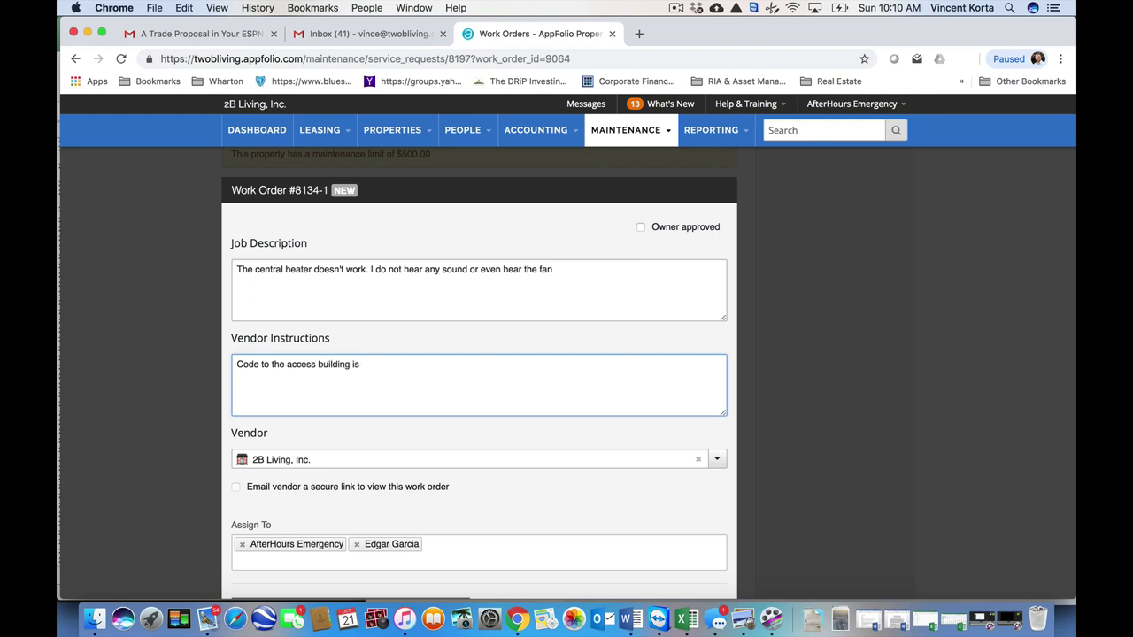
type("XXX.  Please use side enterance.")
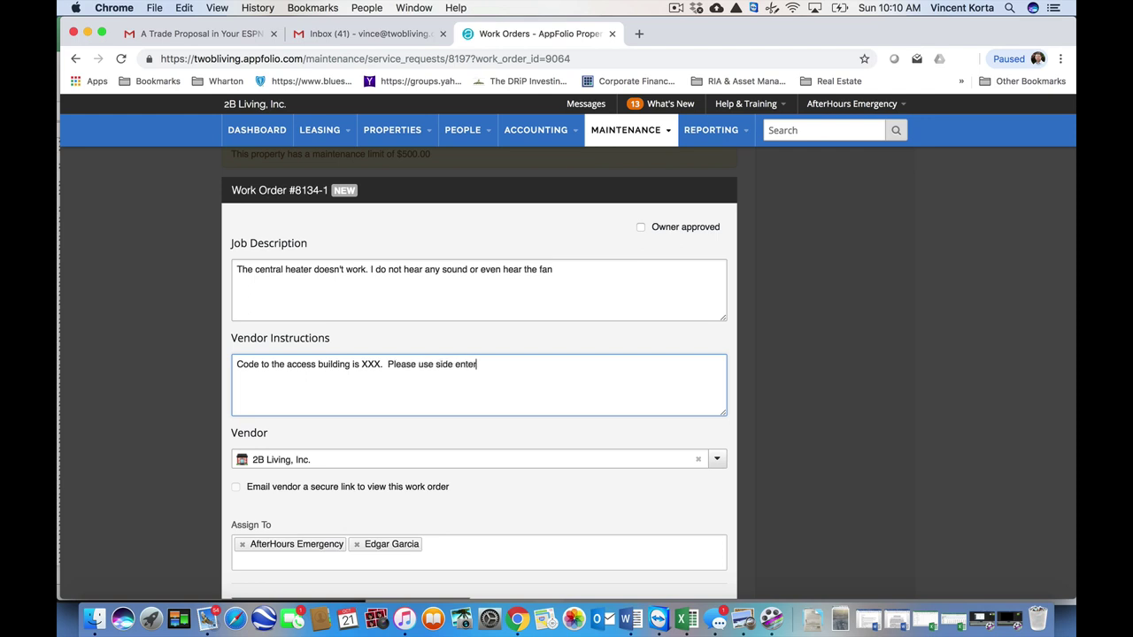
right_click(461, 364)
left_click(496, 355)
- Tick Owner approved and scroll down to the bottom of the edit form
scroll(524, 363, "up", 1)
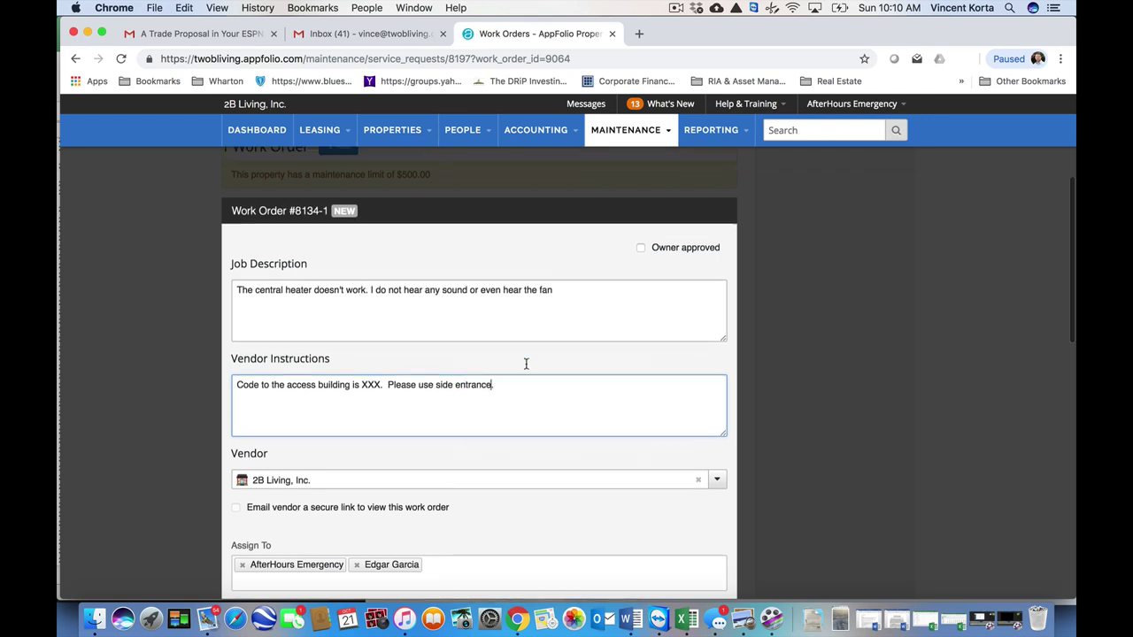
left_click(641, 248)
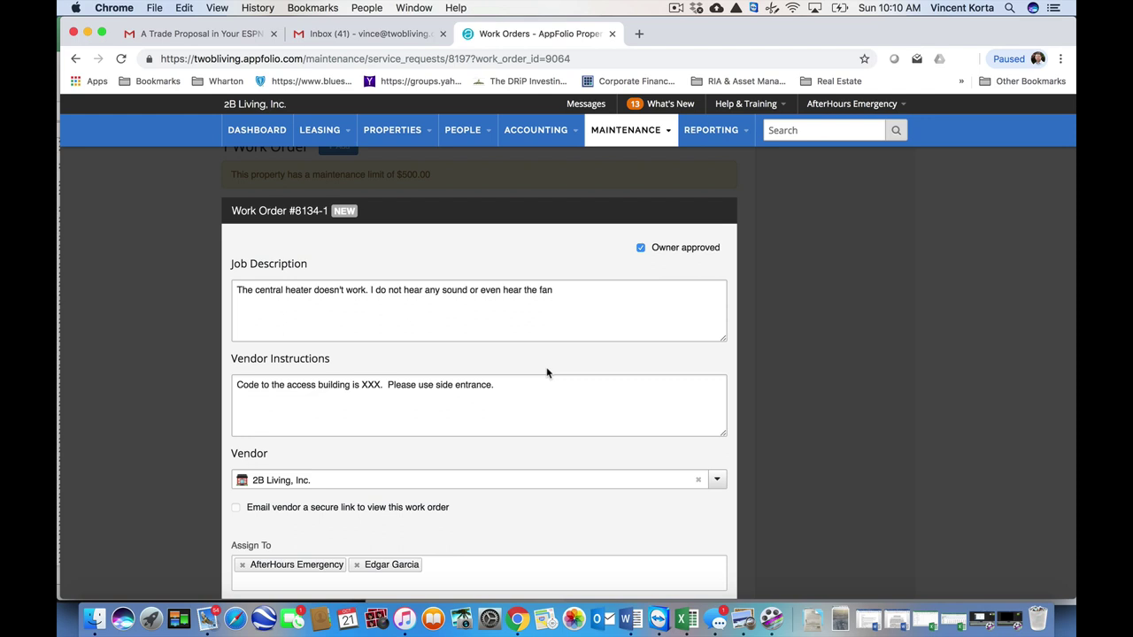
scroll(547, 372, "down", 1)
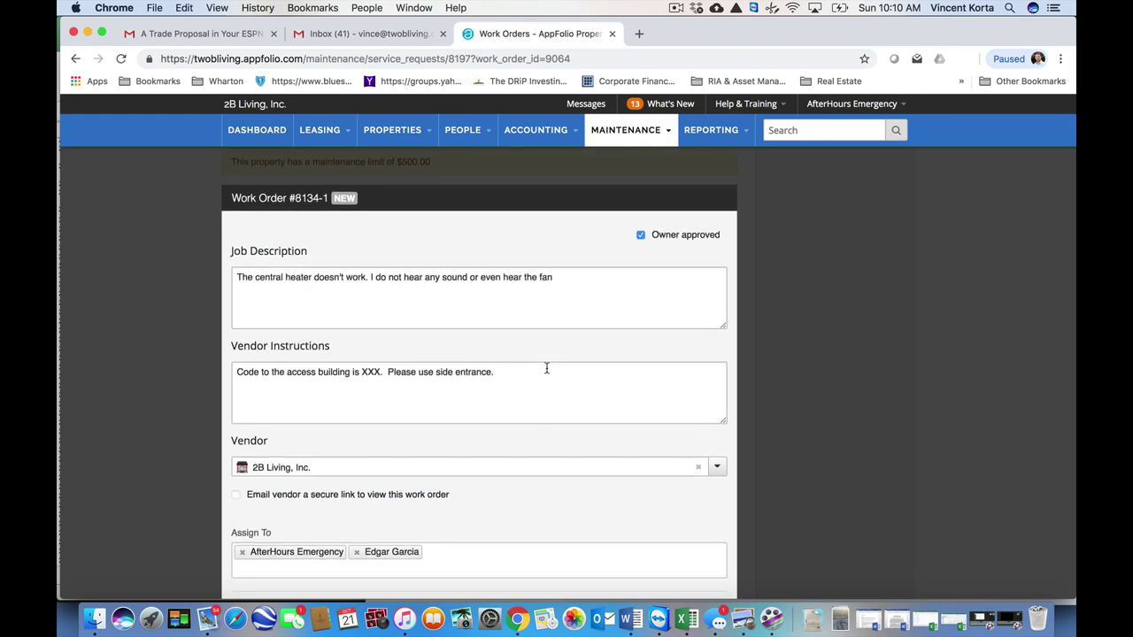
scroll(546, 369, "down", 1)
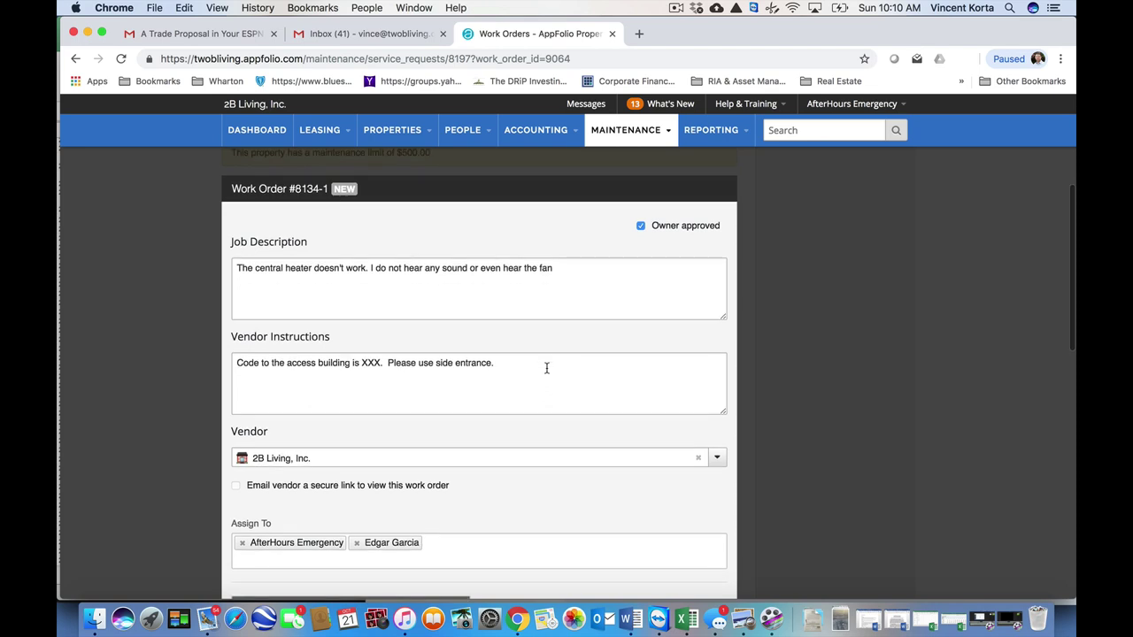
scroll(547, 368, "down", 3)
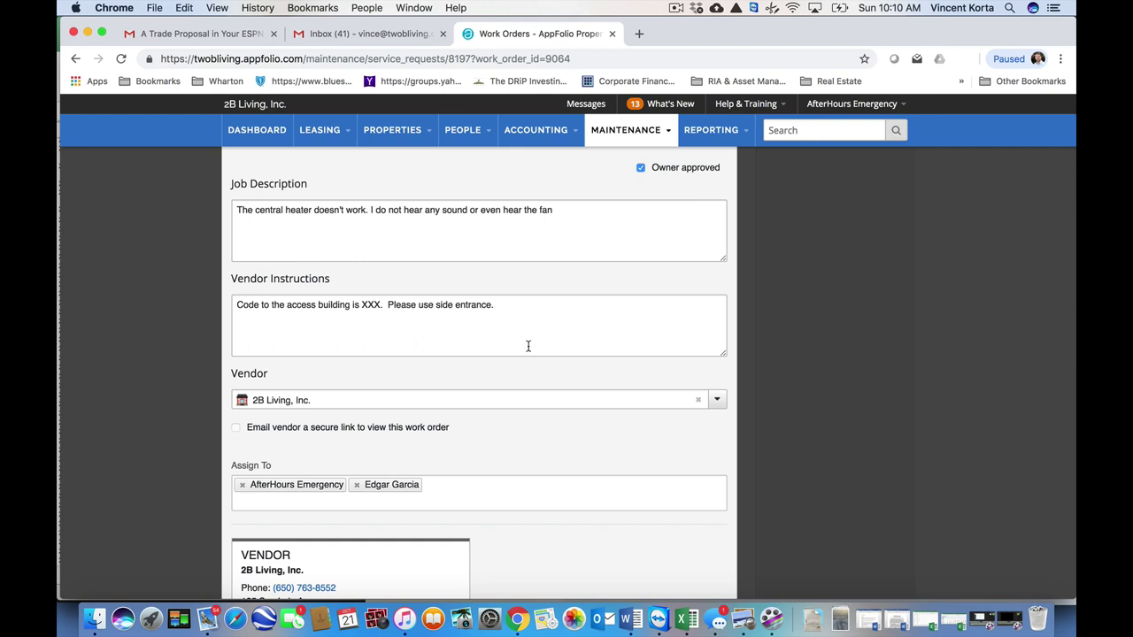
scroll(527, 346, "down", 1)
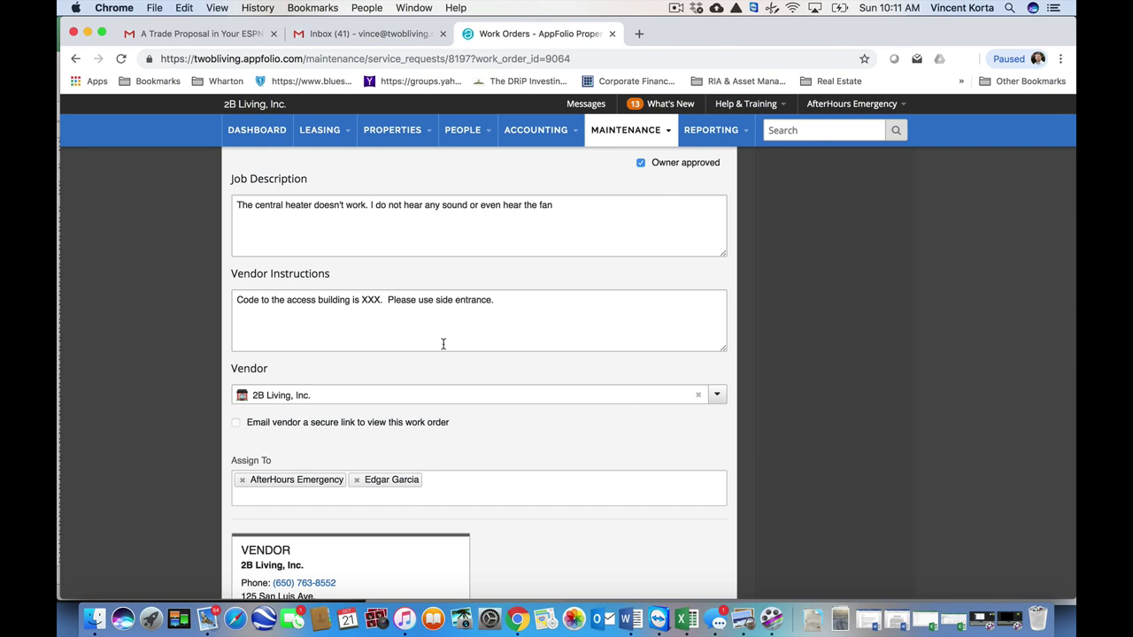
scroll(444, 344, "down", 7)
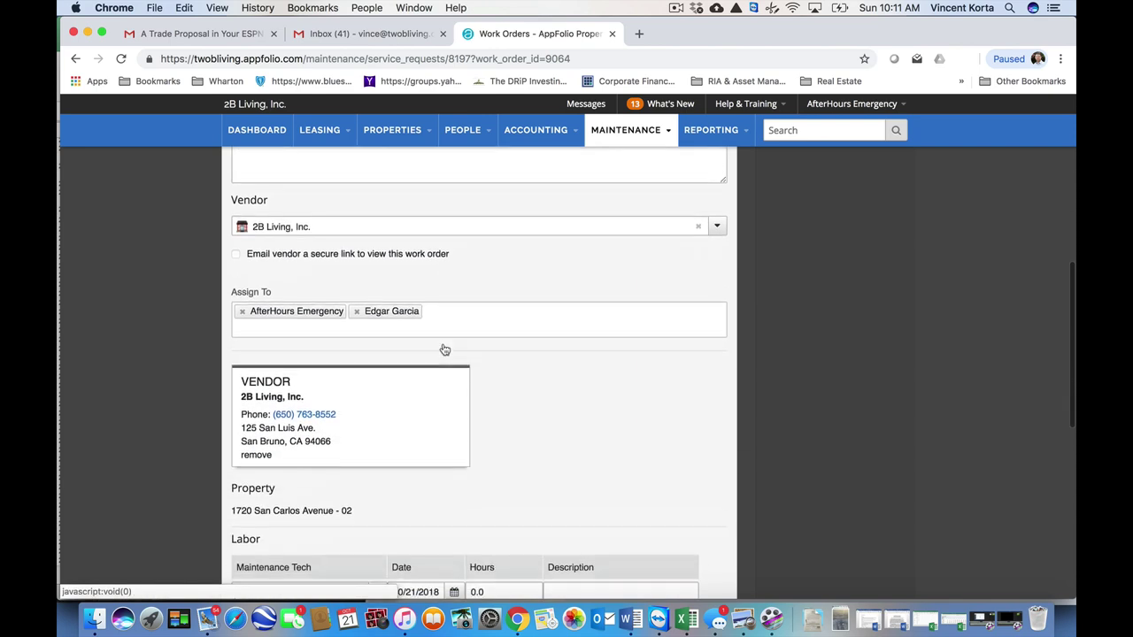
scroll(444, 348, "down", 8)
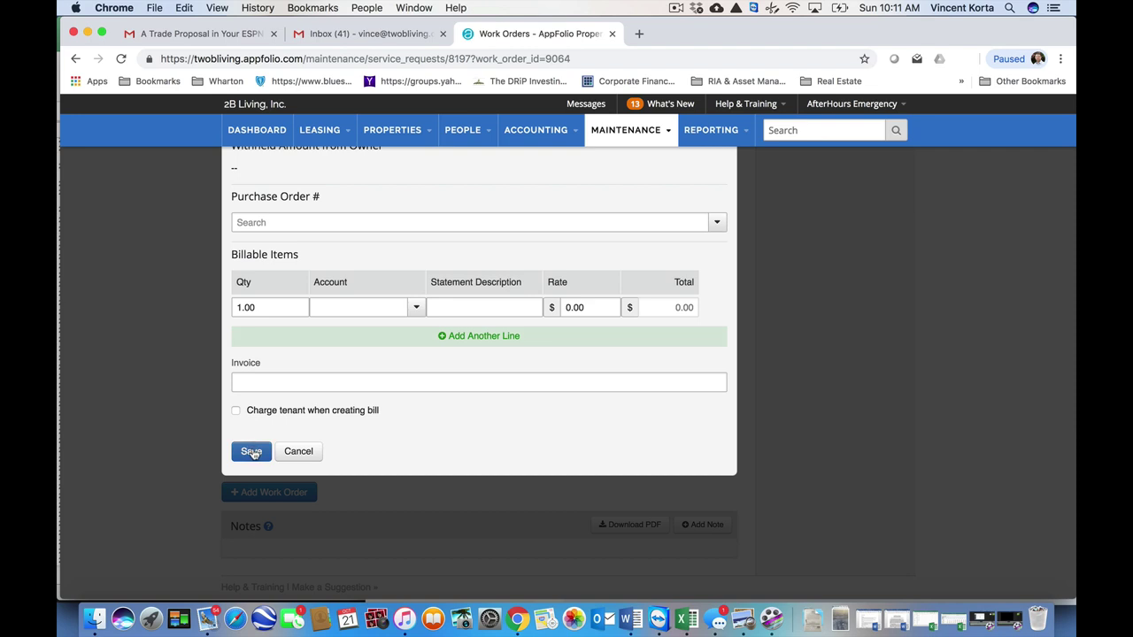
- Save work order #8134-1 and check it shows status Assigned with owner approval Yes
left_click(253, 452)
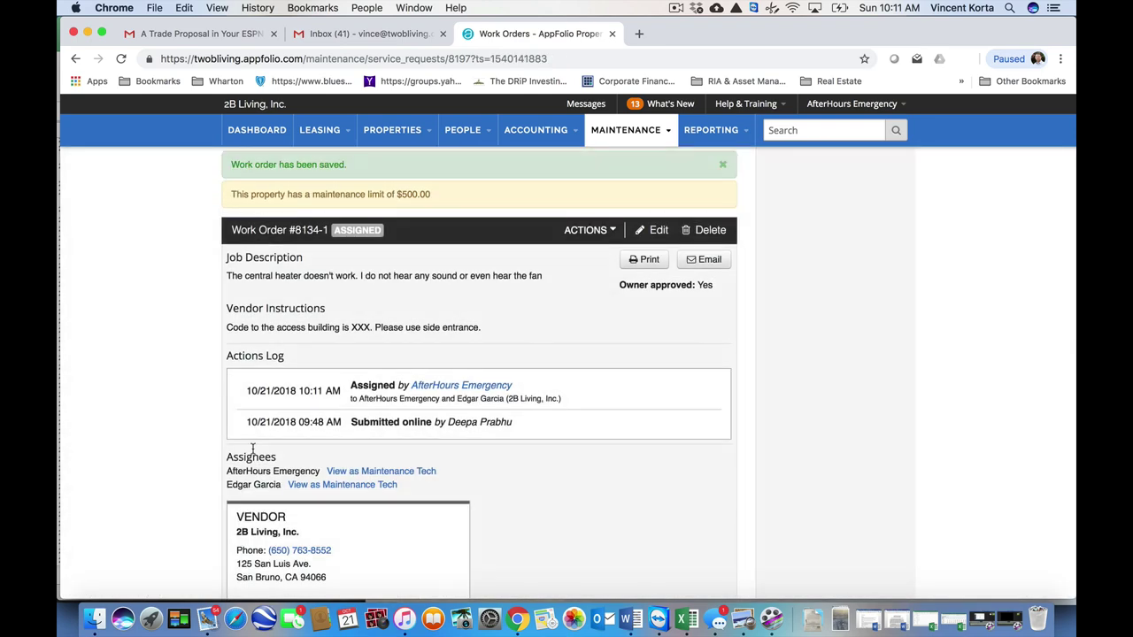
scroll(191, 497, "down", 3)
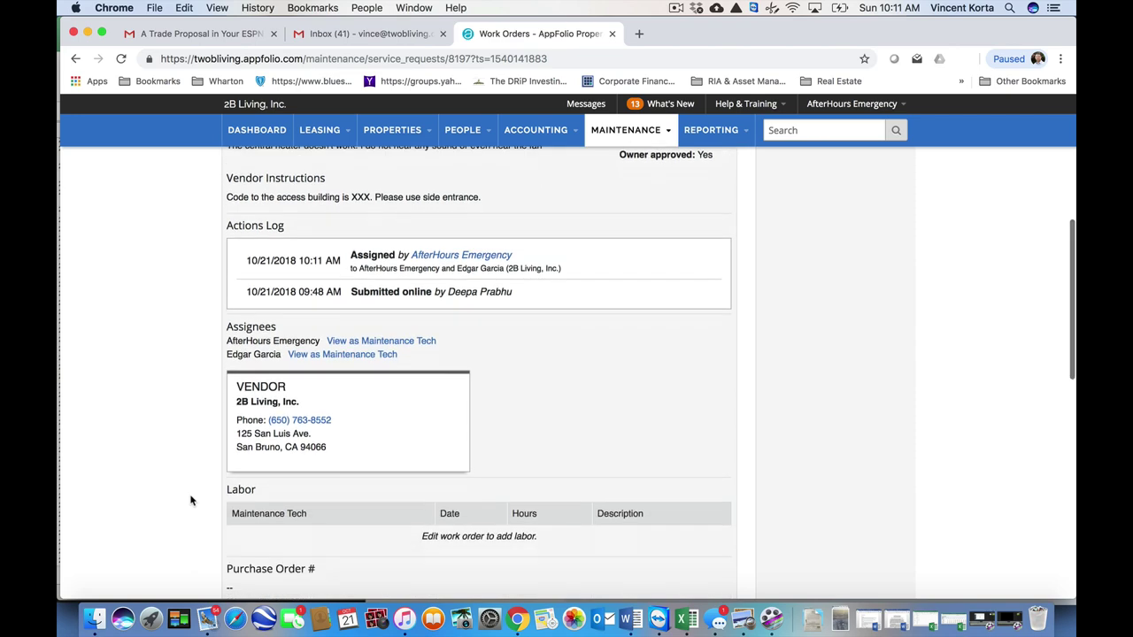
scroll(190, 501, "up", 4)
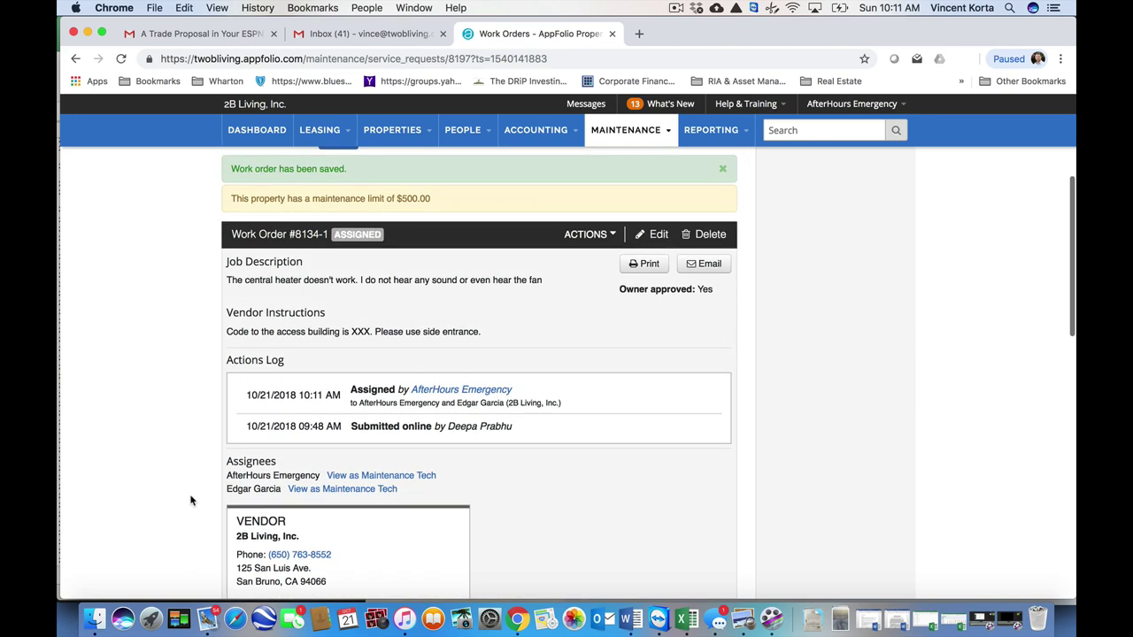
scroll(190, 501, "up", 1)
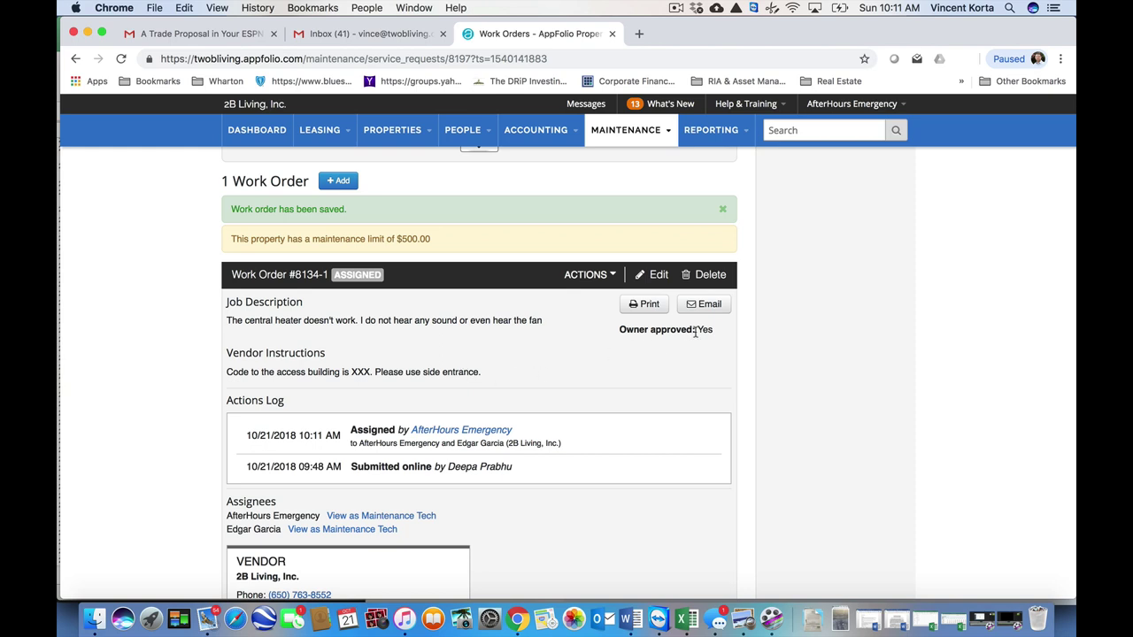
scroll(594, 397, "down", 5)
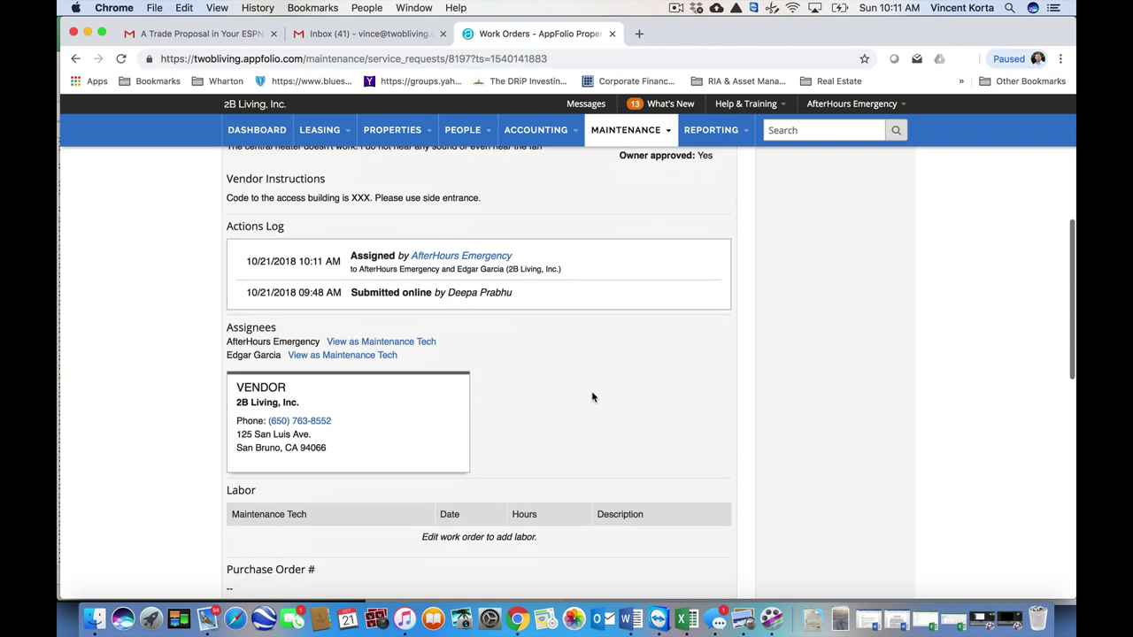
scroll(593, 398, "down", 8)
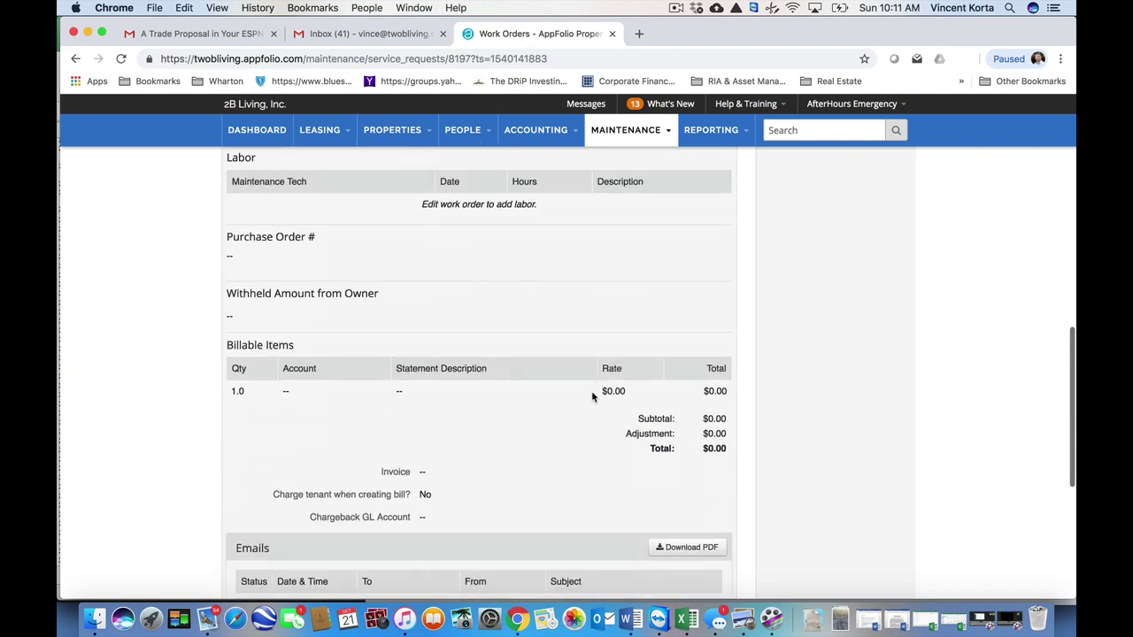
scroll(593, 398, "up", 13)
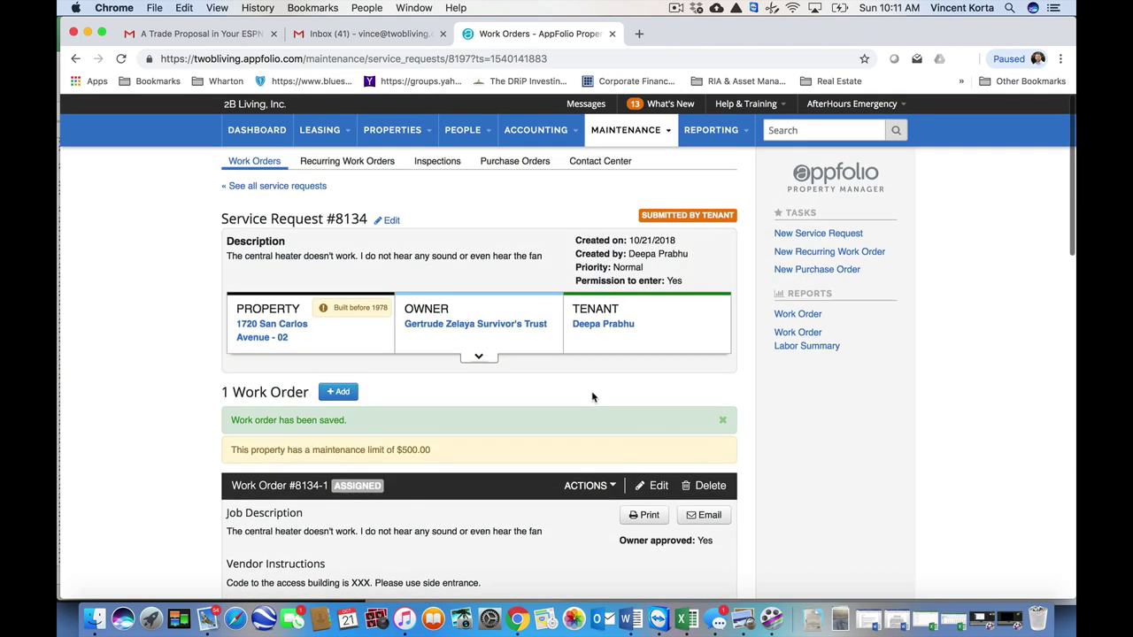